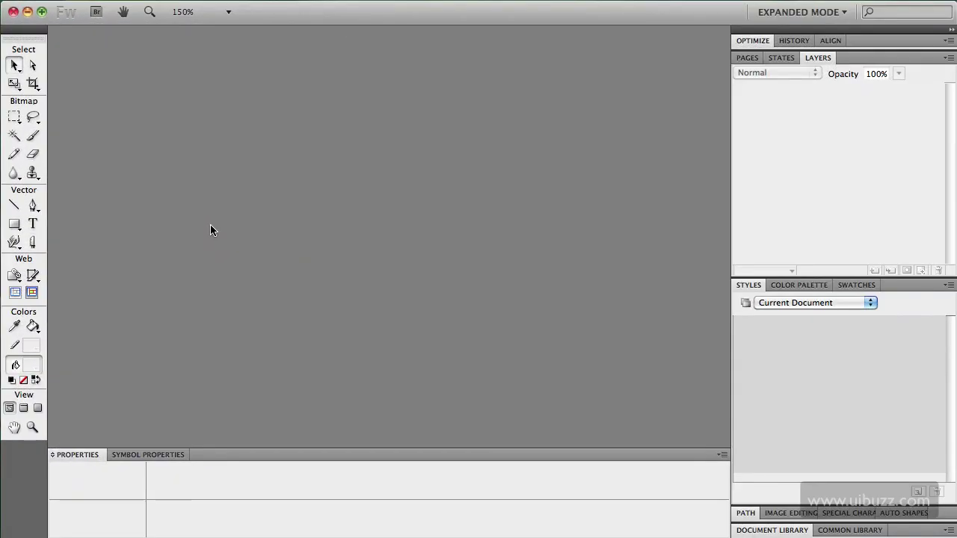
Create a new 400 × 400 pixel white document and select the Rectangle tool
key(super+n)
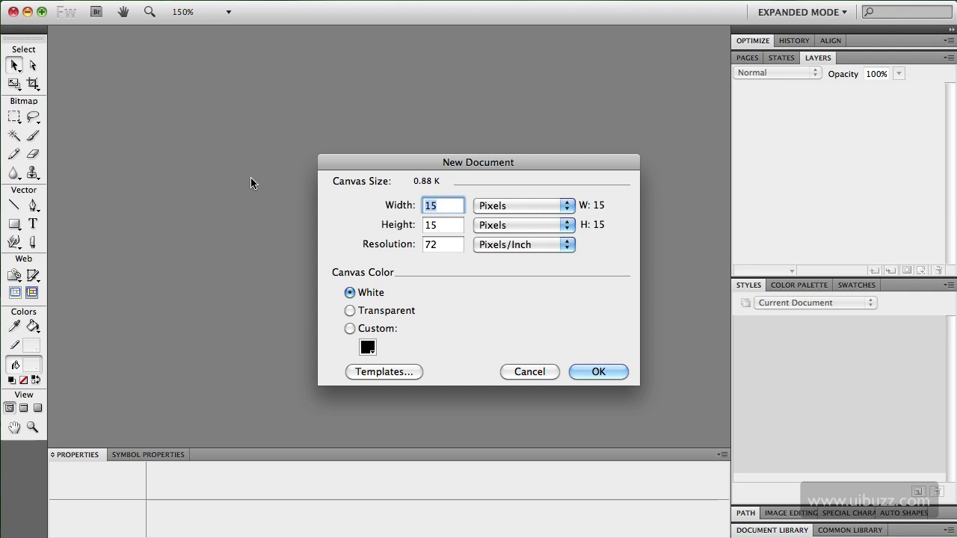
text(0)
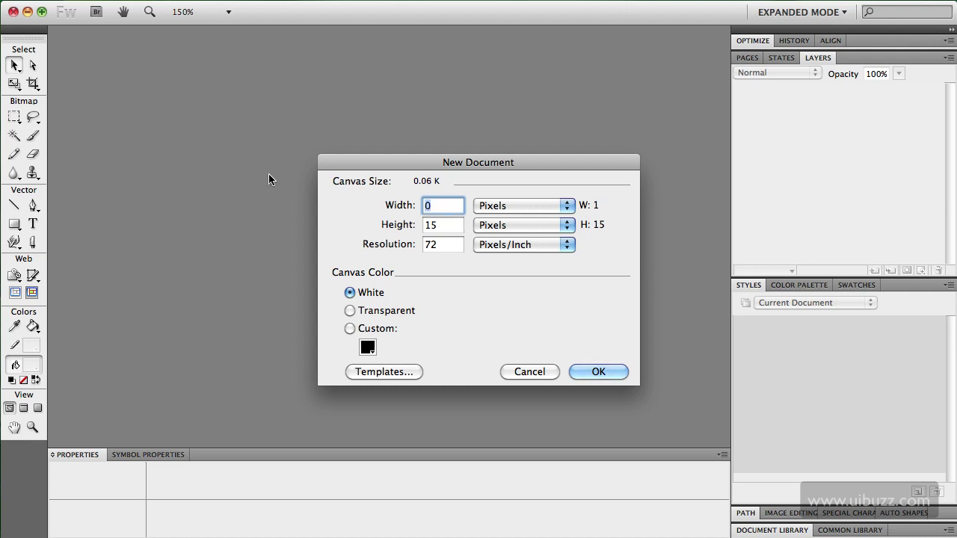
text(400)
key(Tab)
text(400)
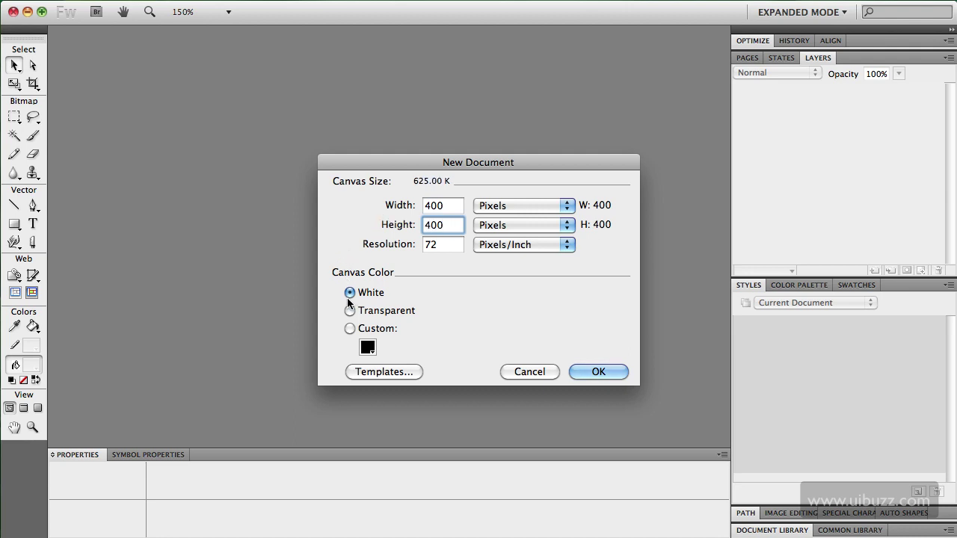
click(587, 371)
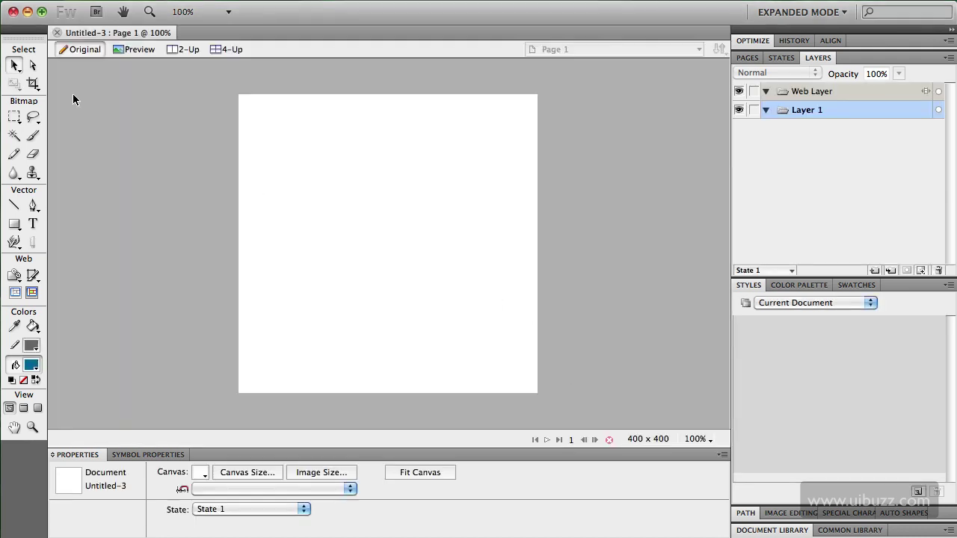
click(14, 223)
click(29, 244)
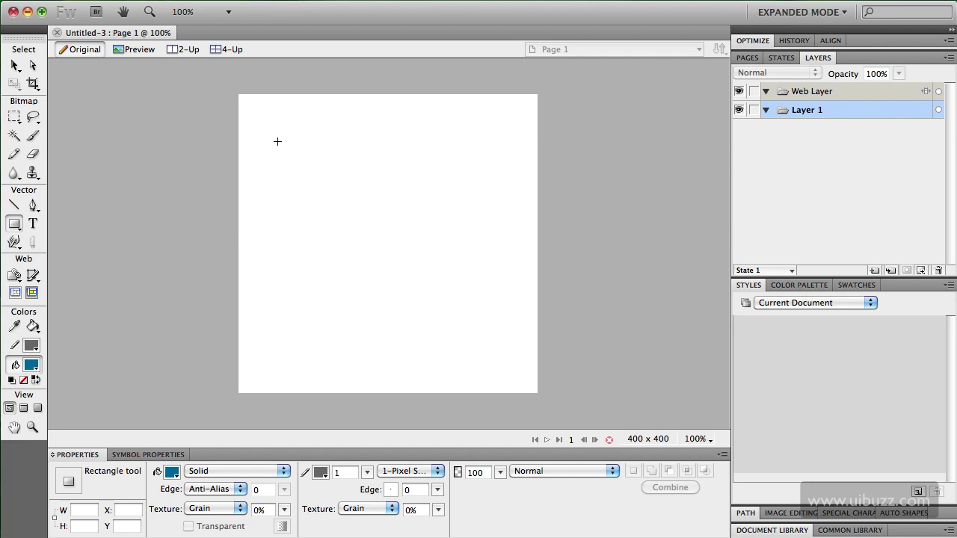
Draw a rectangle sized to width 15 and height 200 and fill it teal
drag(277, 141, 295, 268)
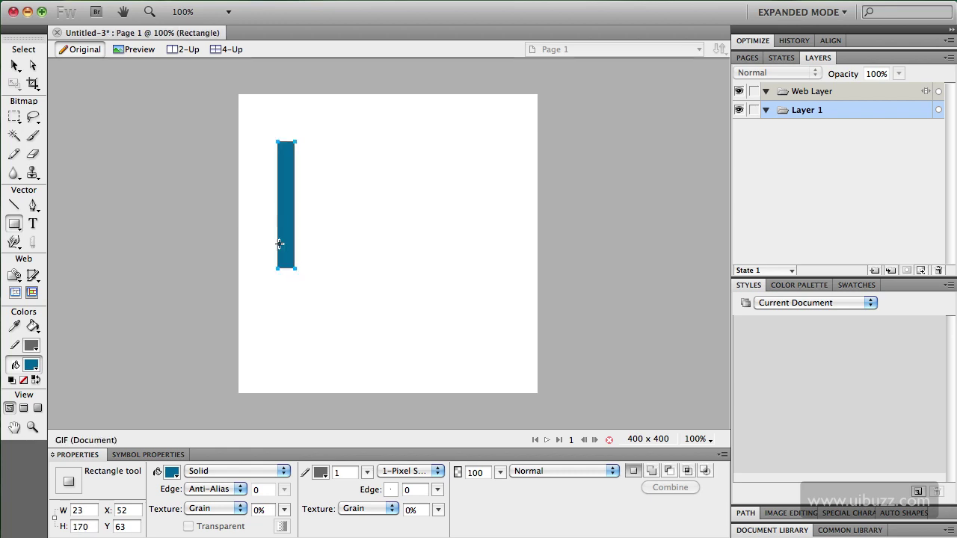
click(82, 510)
click(94, 527)
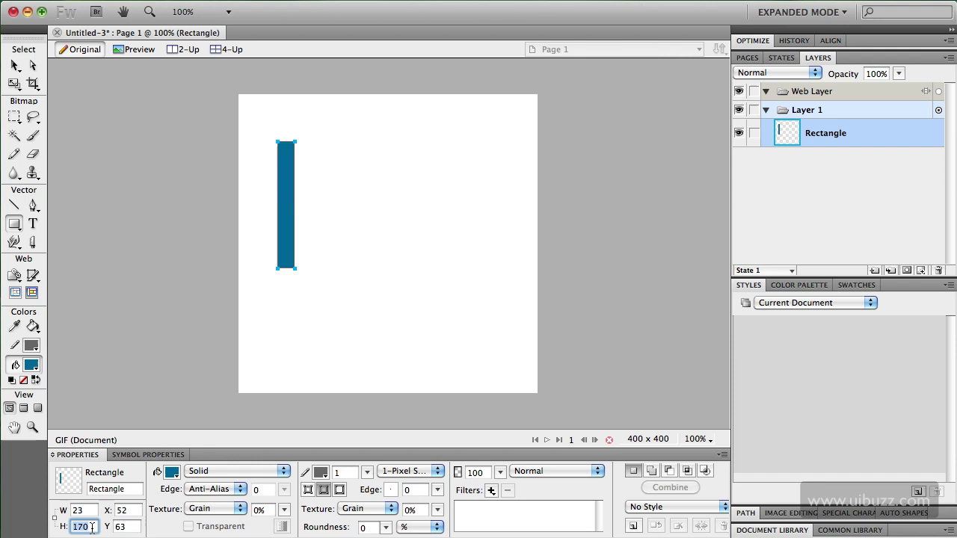
text(200)
key(Tab)
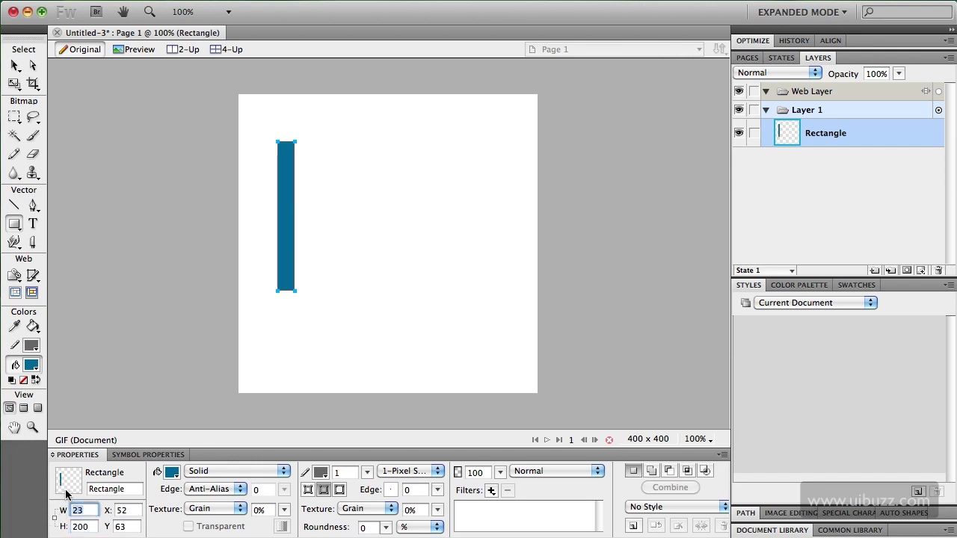
text(15)
key(Return)
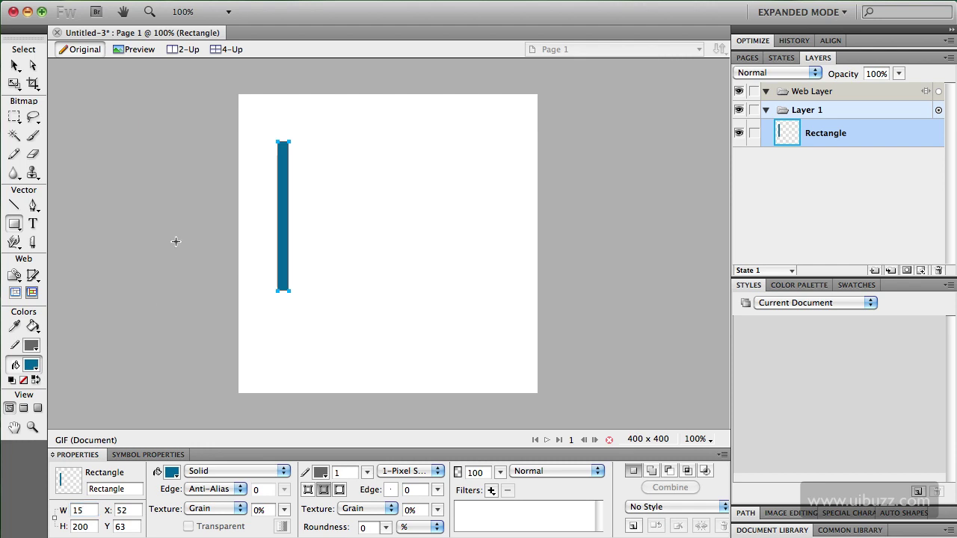
click(14, 67)
click(38, 367)
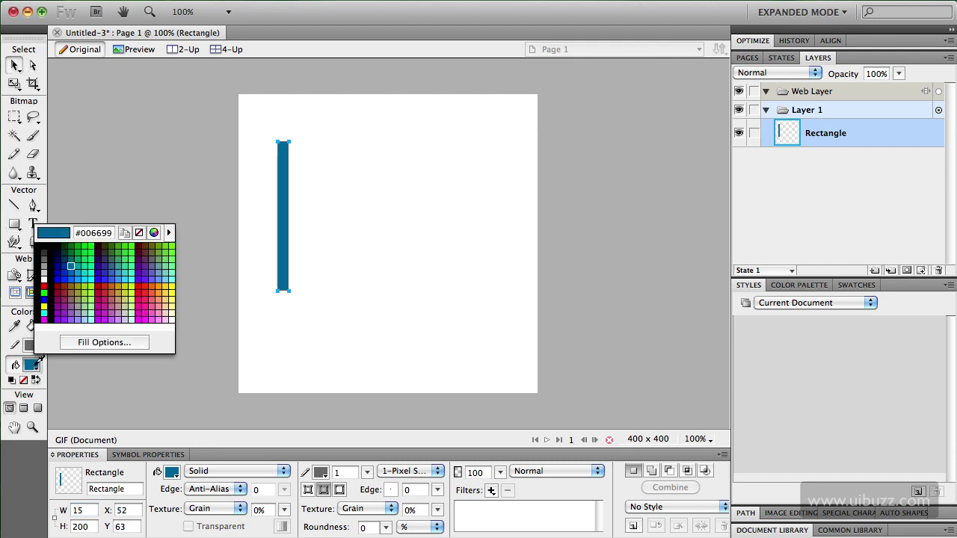
click(85, 261)
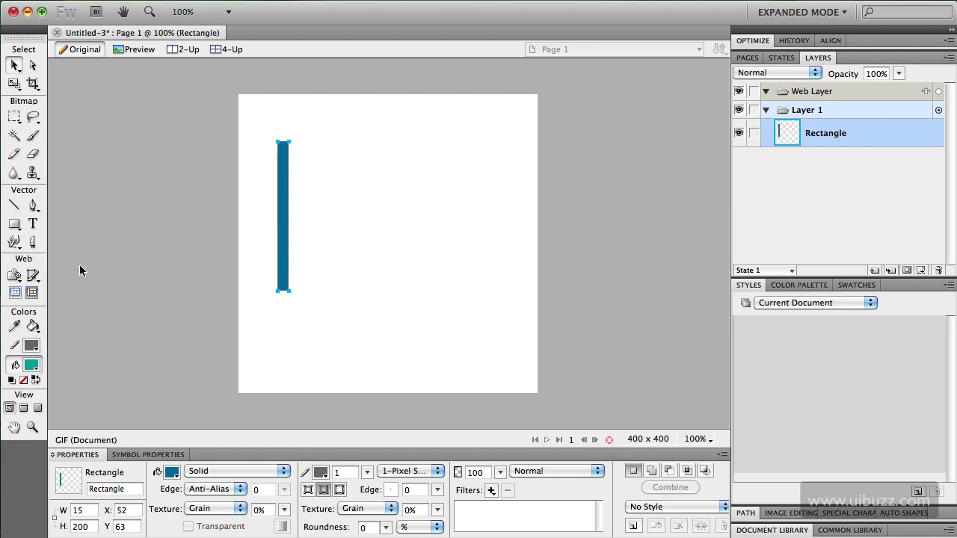
Add an Inner Shadow filter to the bar at about 49% opacity
click(491, 490)
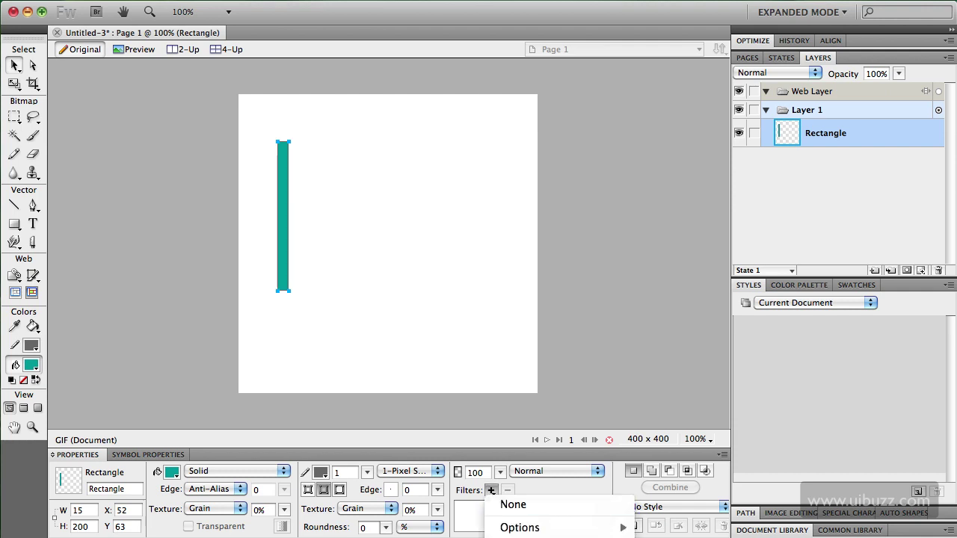
click(523, 537)
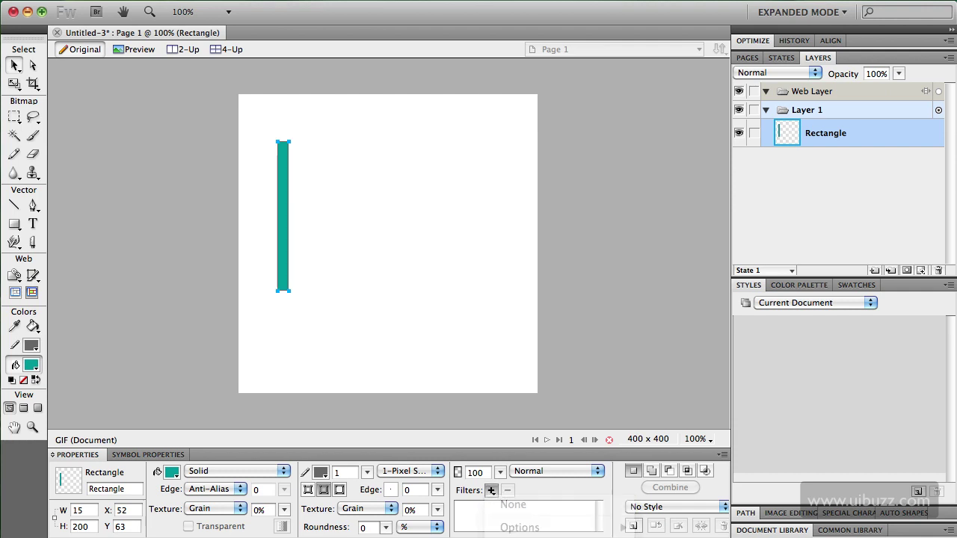
drag(583, 511, 587, 517)
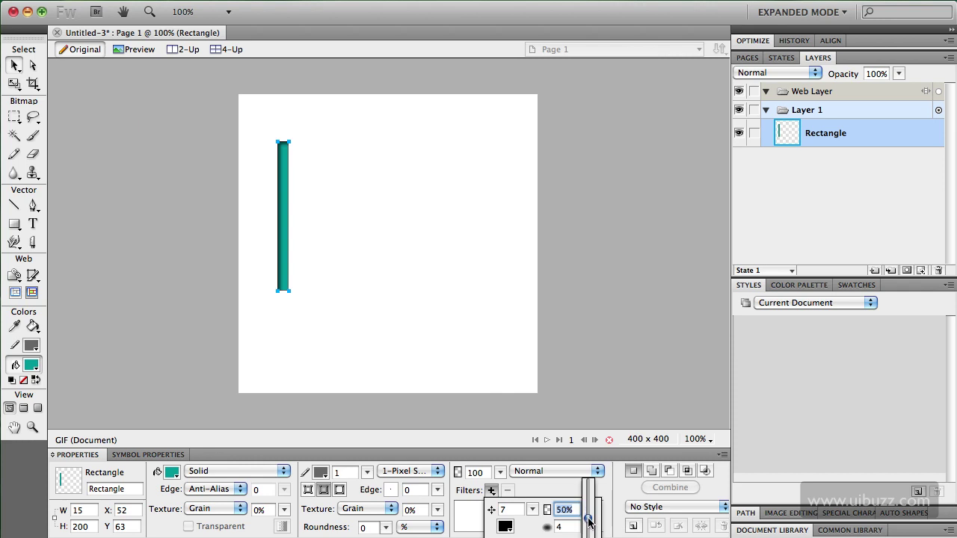
drag(588, 521, 589, 521)
click(203, 231)
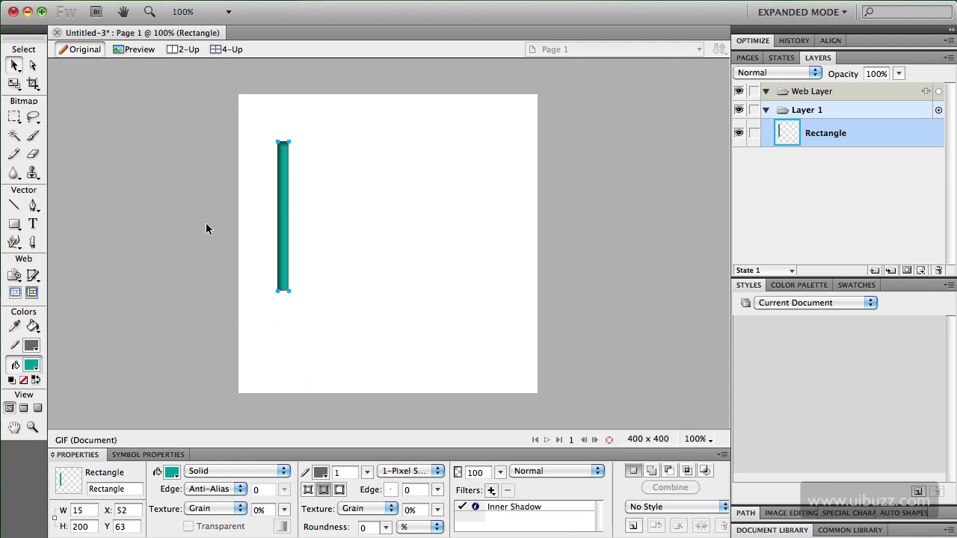
Zoom to 200% and rename the Rectangle object TrackBar in the Layers panel
key(z)
click(283, 196)
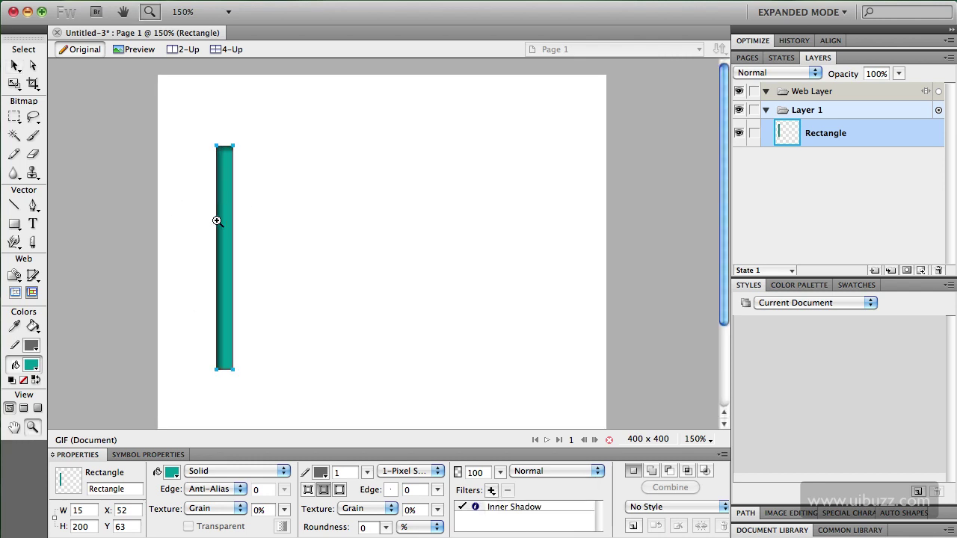
click(215, 250)
drag(230, 252, 333, 209)
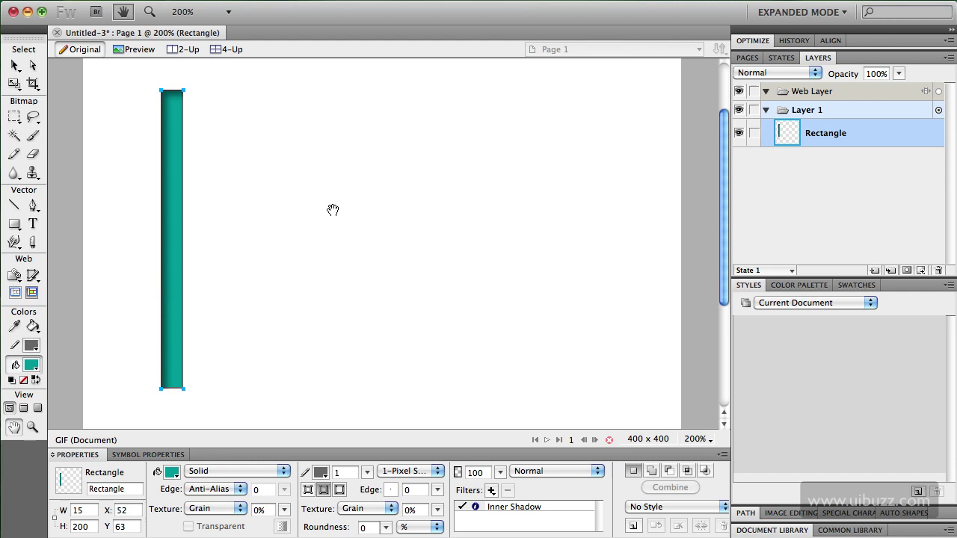
key(v)
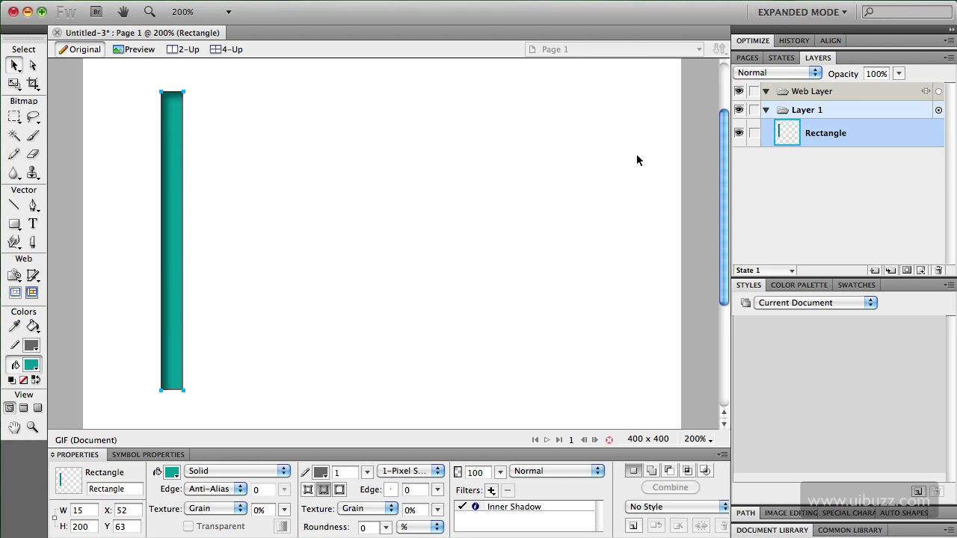
double_click(832, 133)
text(T)
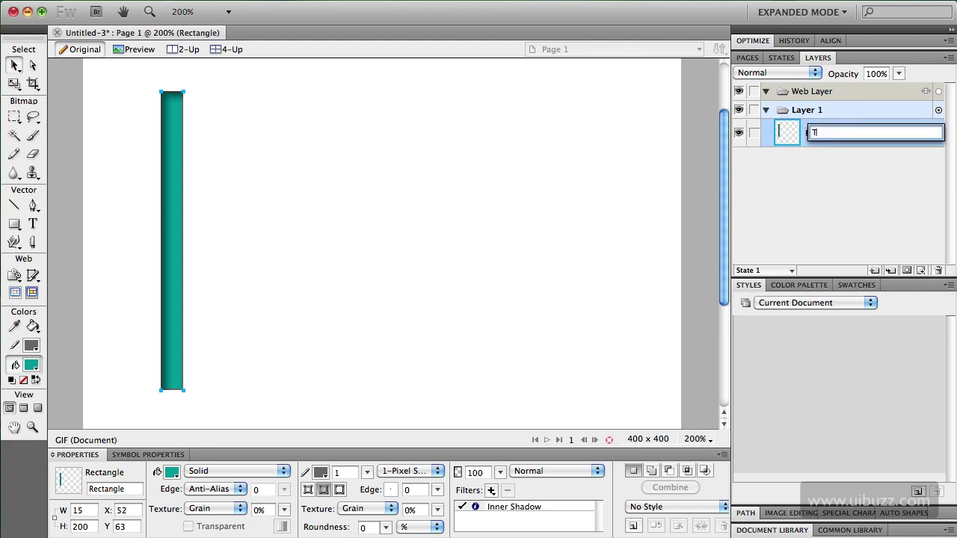
text(rackBar)
key(Return)
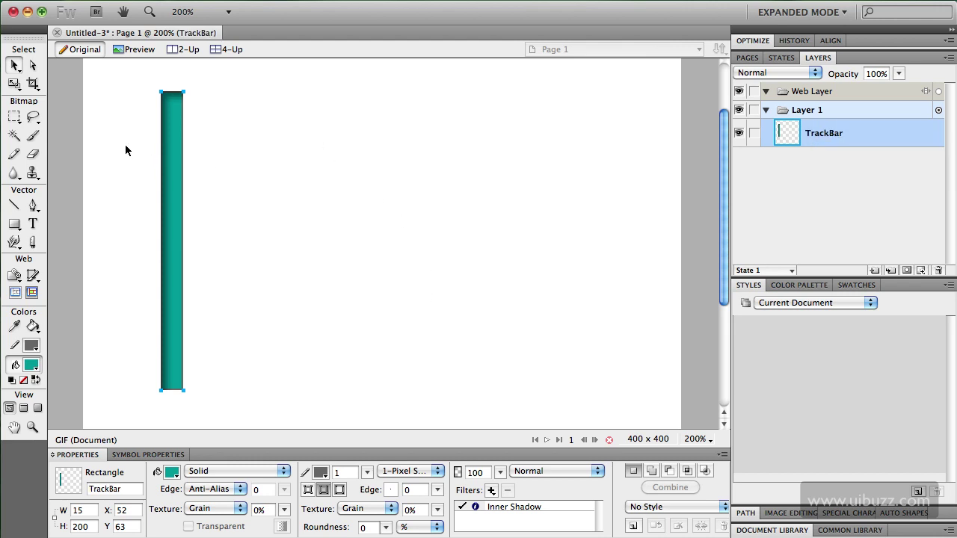
click(126, 150)
click(14, 224)
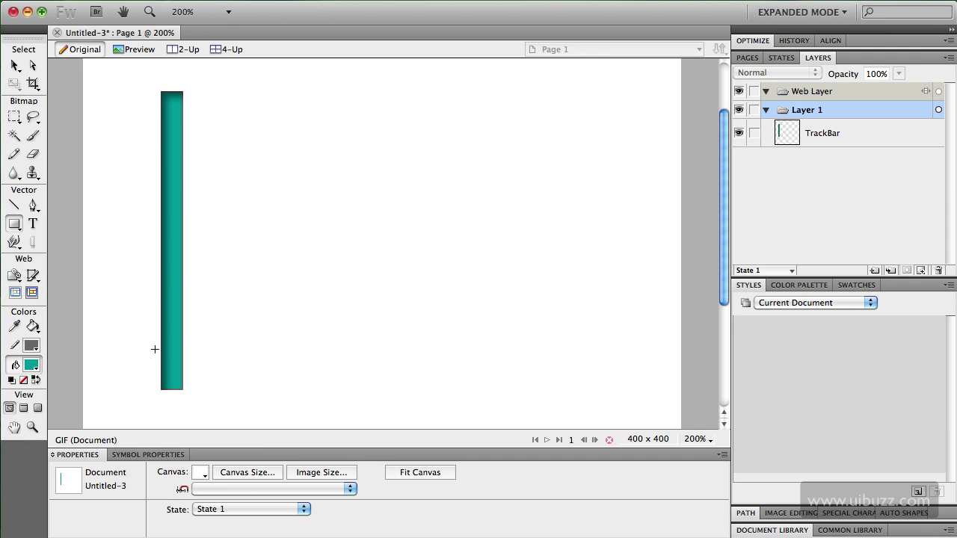
Draw a green 15 × 15 square on the bar's top end and name it TopArrow
click(102, 153)
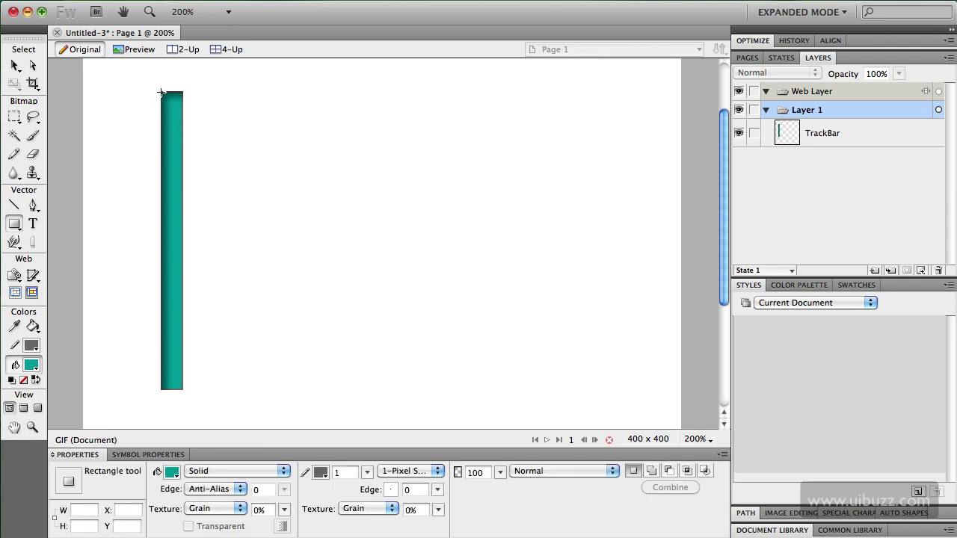
drag(161, 93, 170, 112)
key(v)
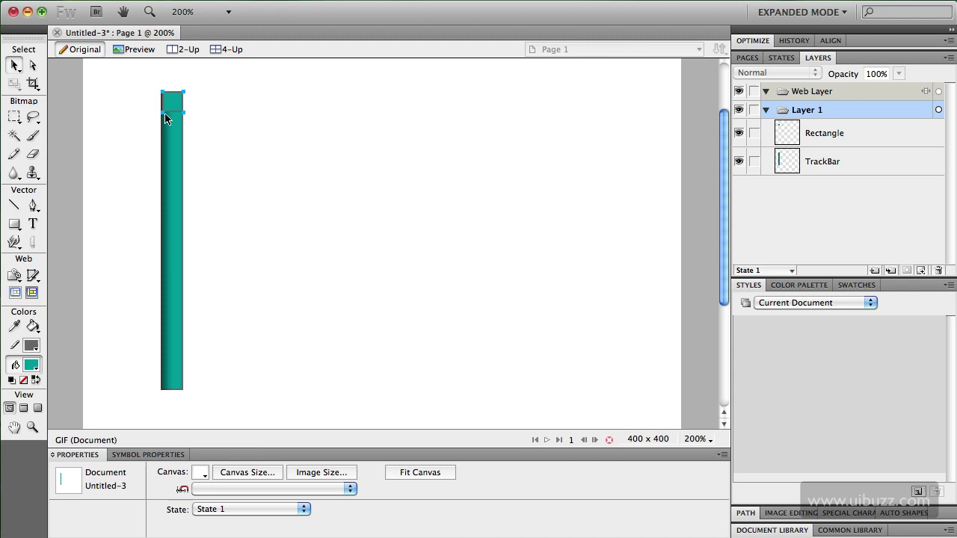
click(164, 118)
drag(162, 113, 160, 114)
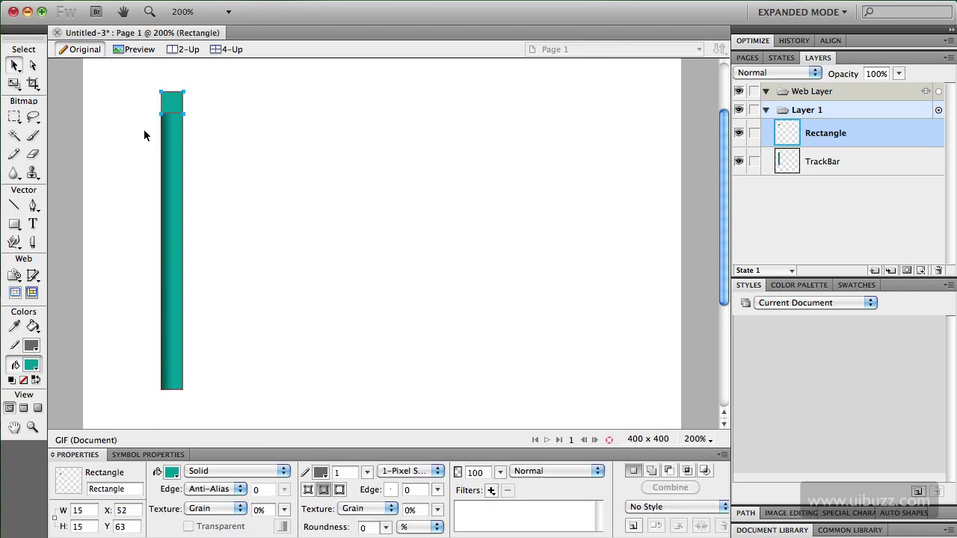
click(32, 367)
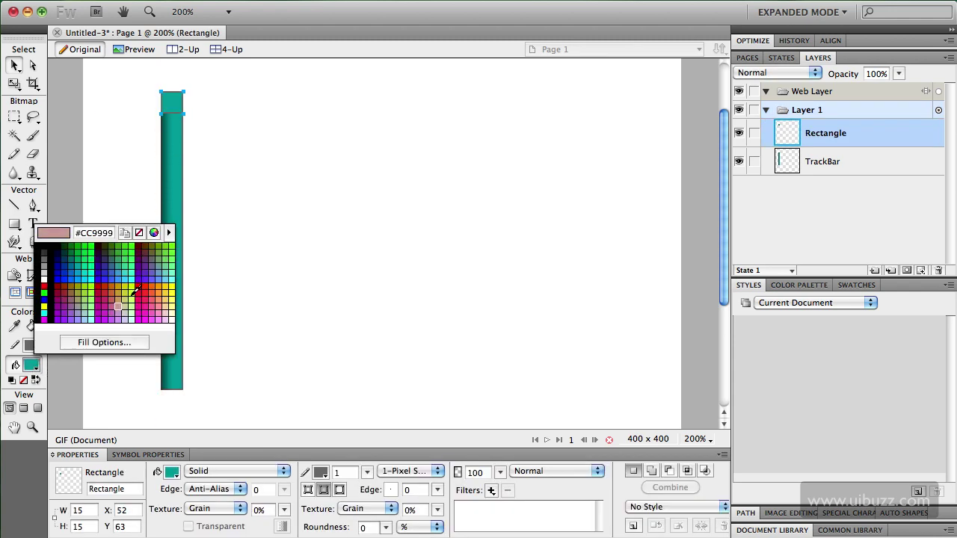
click(83, 259)
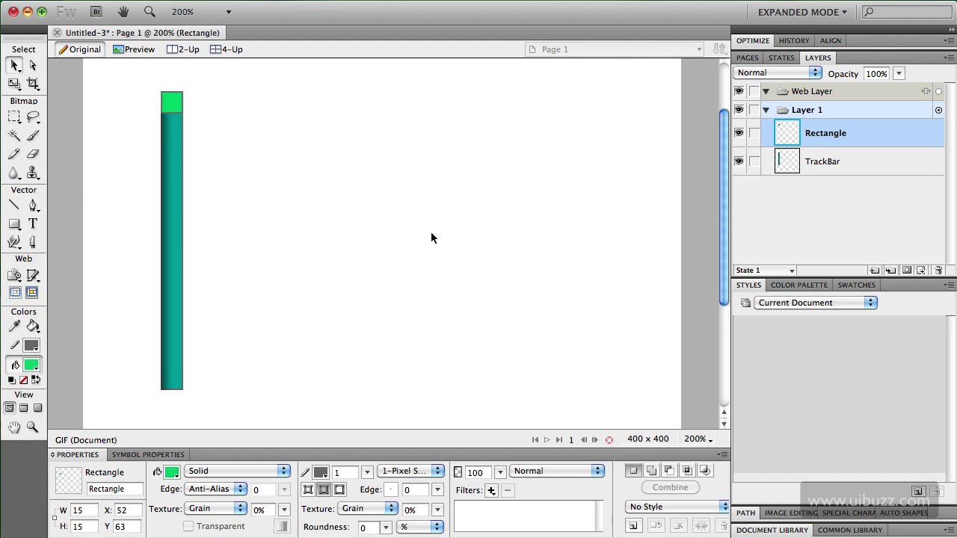
click(396, 211)
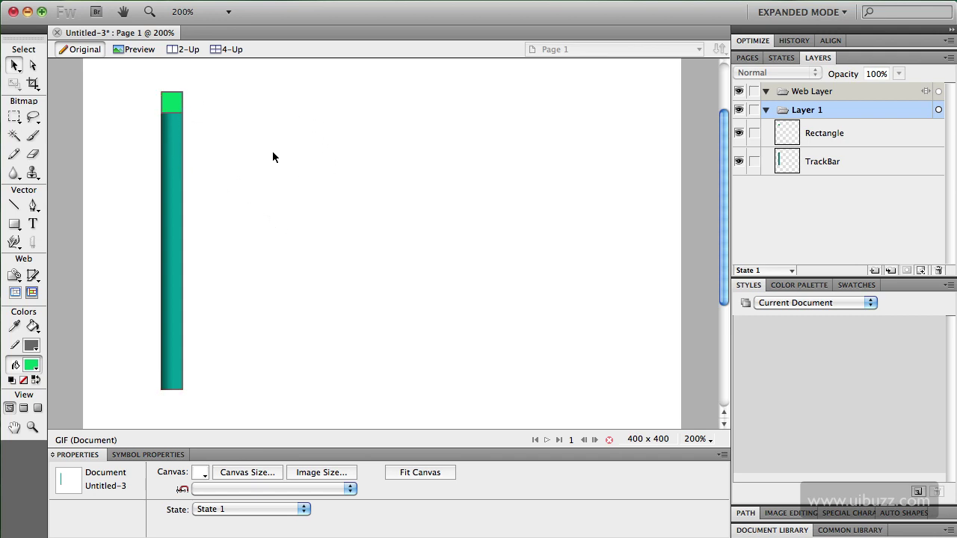
click(824, 135)
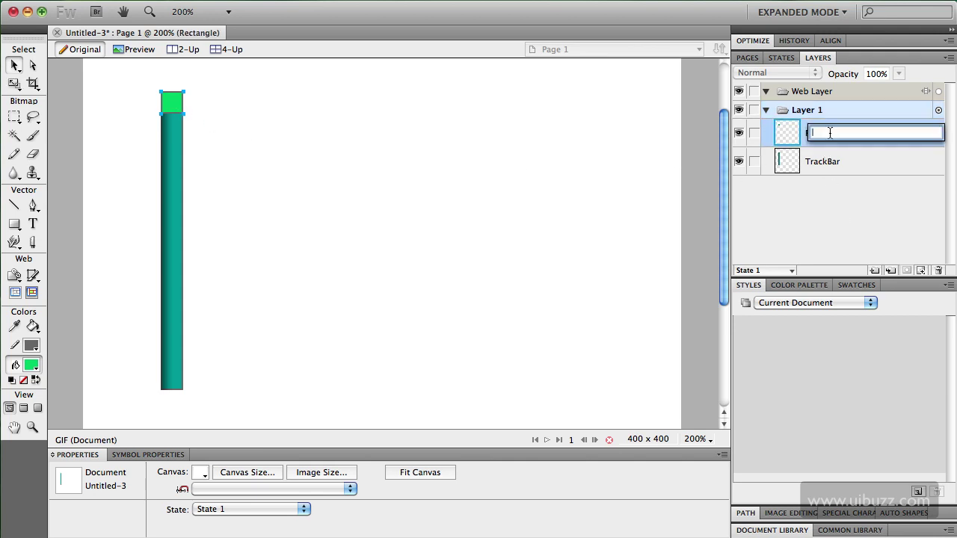
text(TopArrow)
key(Return)
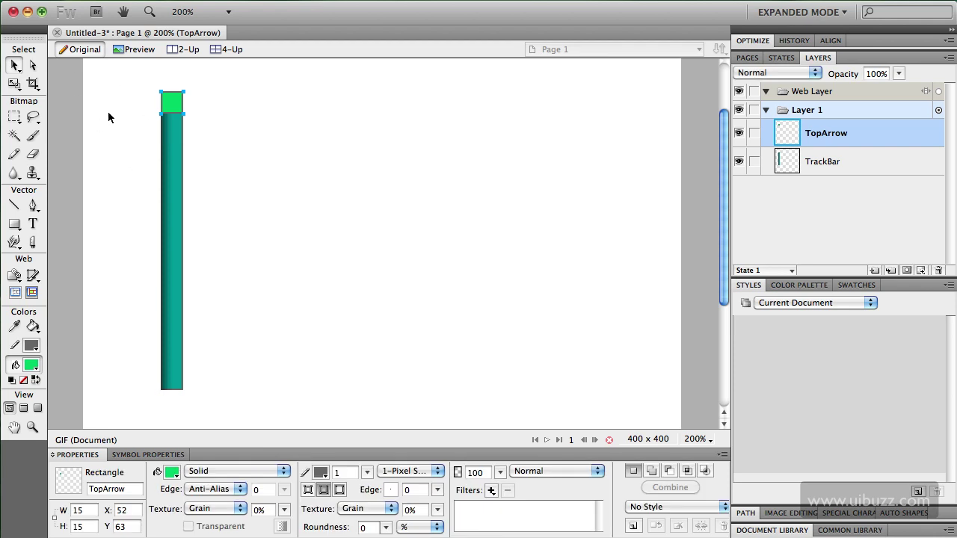
Duplicate TopArrow to the track's bottom end and rename the copy BottomArrow
key(ctrl+shift+d)
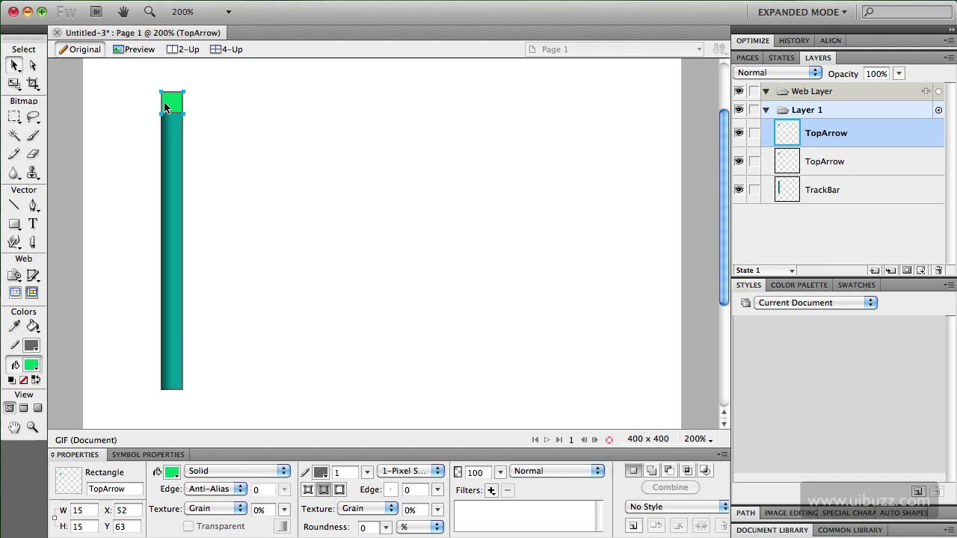
mouse_move(162, 110)
mouse_down()
mouse_move(184, 117)
mouse_move(203, 322)
mouse_move(185, 375)
mouse_move(163, 376)
mouse_up()
key(Left)
double_click(830, 136)
text(B)
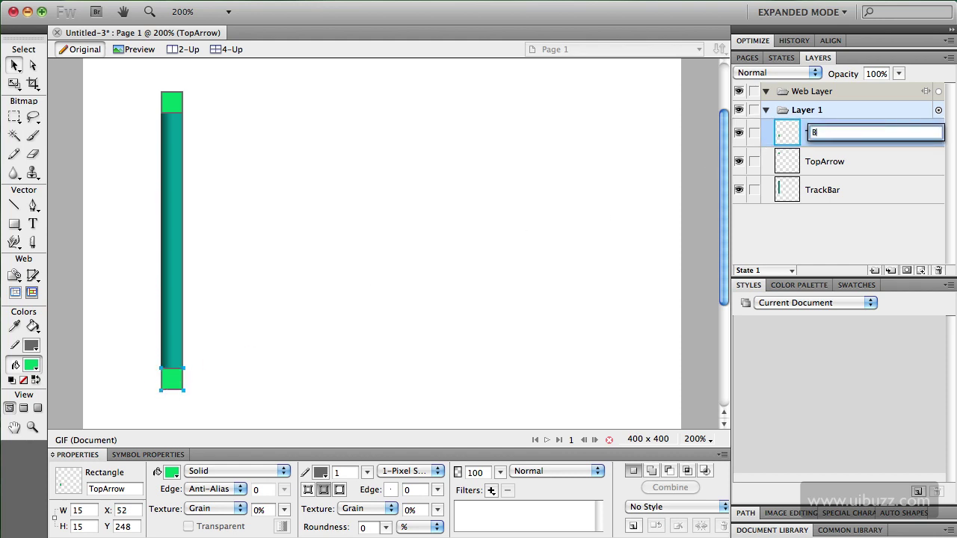
text(ottomArrow)
key(Return)
Draw a 15 × 30 thumb rectangle on the upper track and fill it lighter green
click(108, 186)
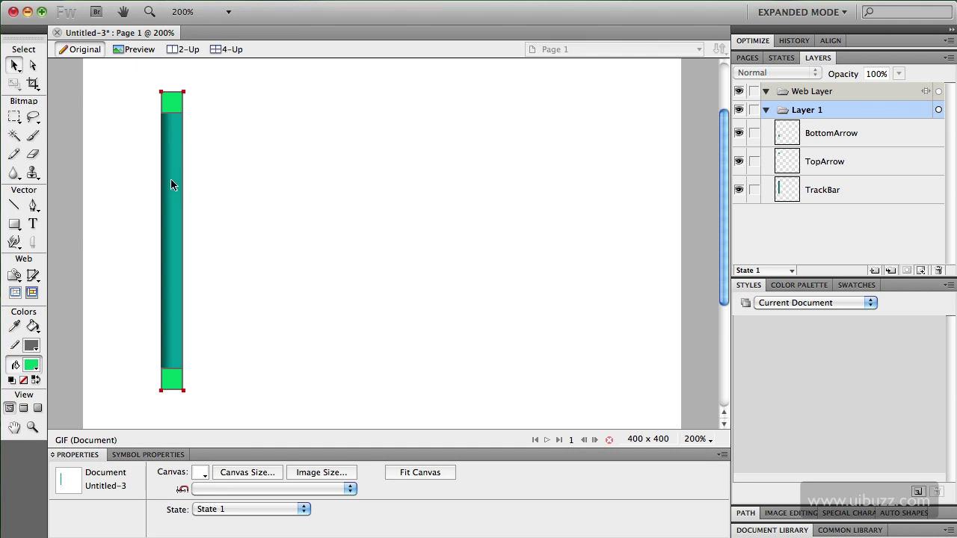
click(14, 224)
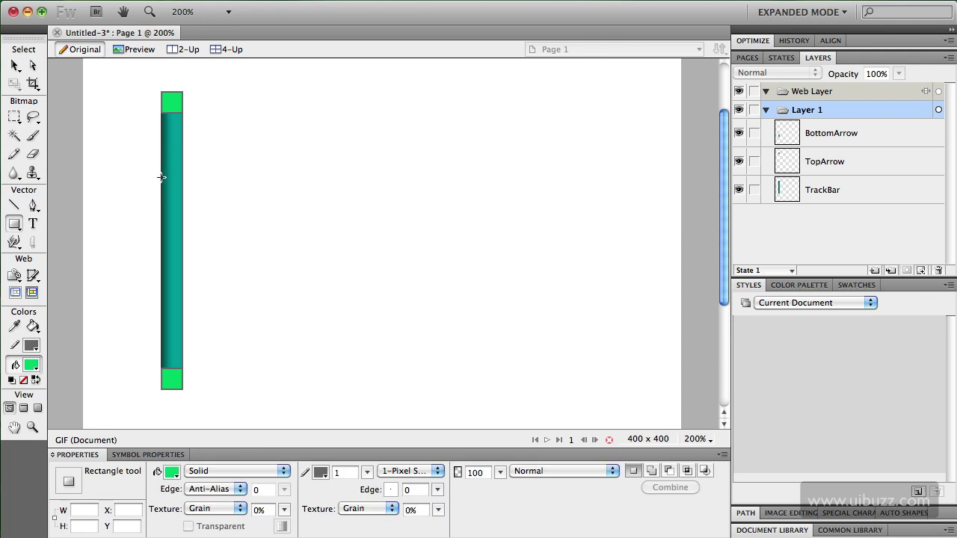
drag(161, 177, 183, 221)
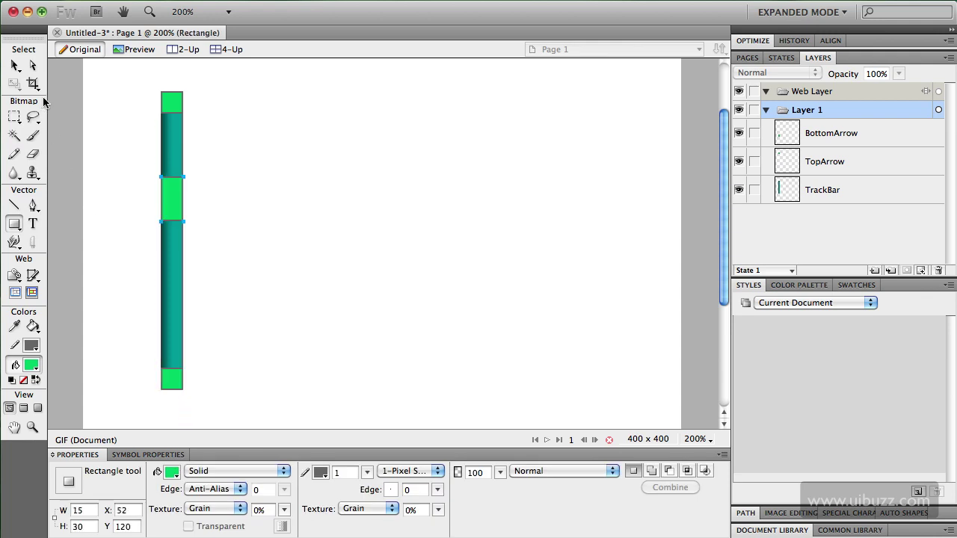
click(14, 67)
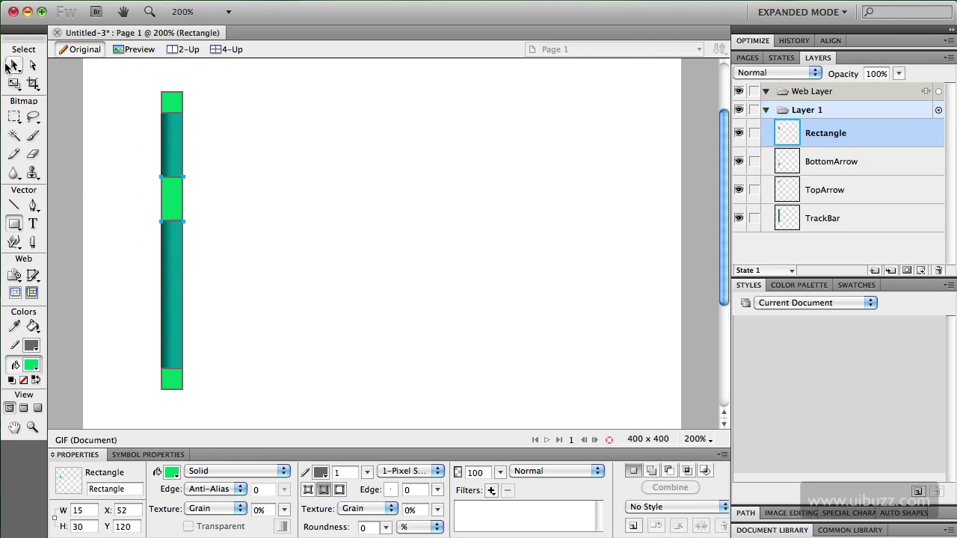
click(14, 66)
click(33, 367)
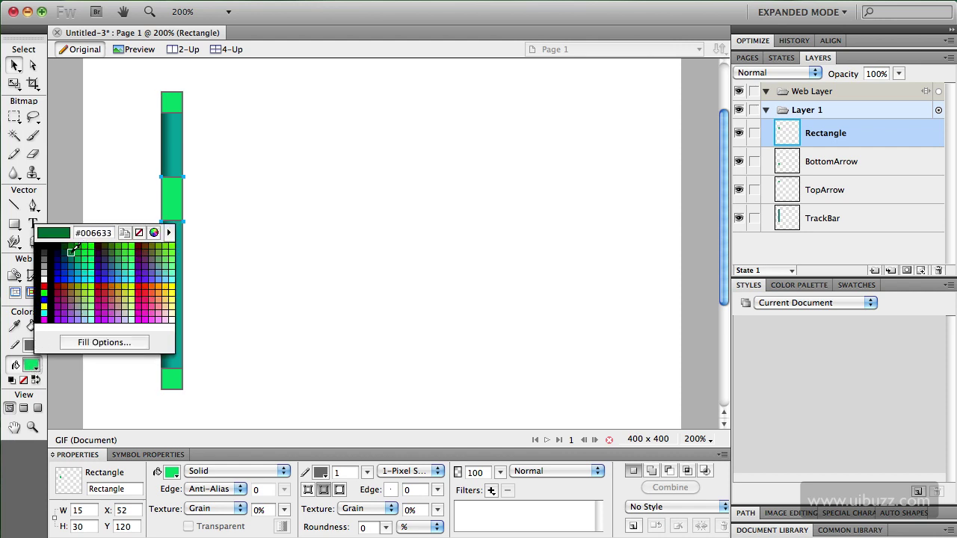
click(83, 264)
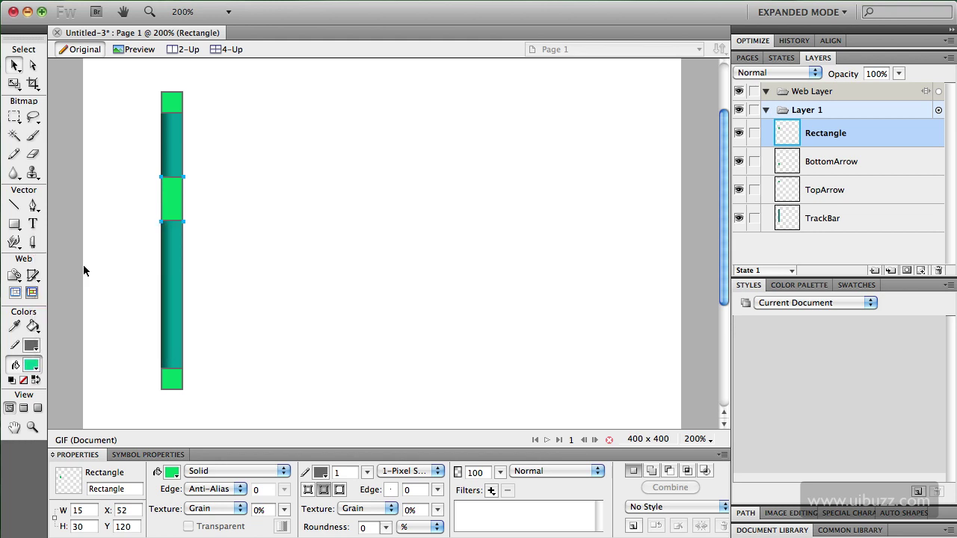
click(111, 320)
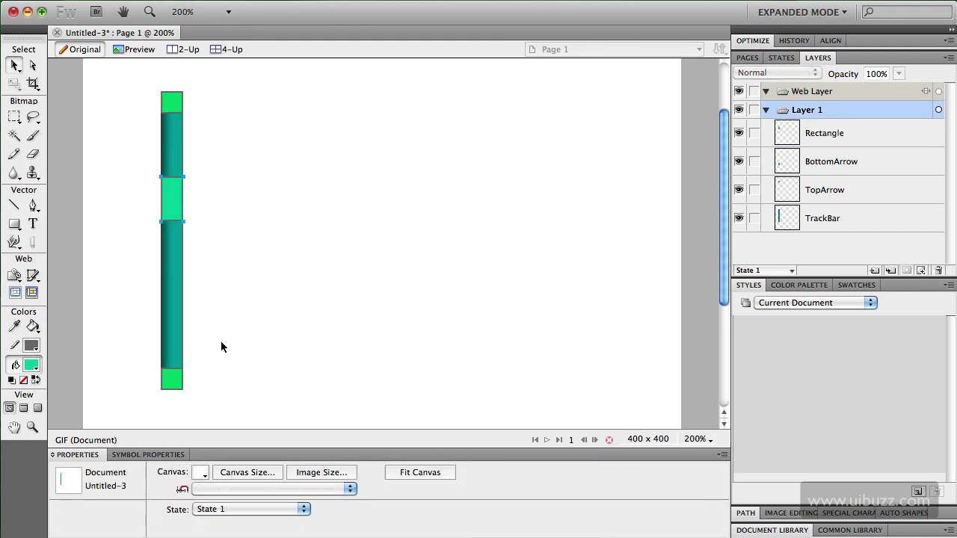
Give the thumb an Inner Shadow filter at 25% opacity
key(super+z)
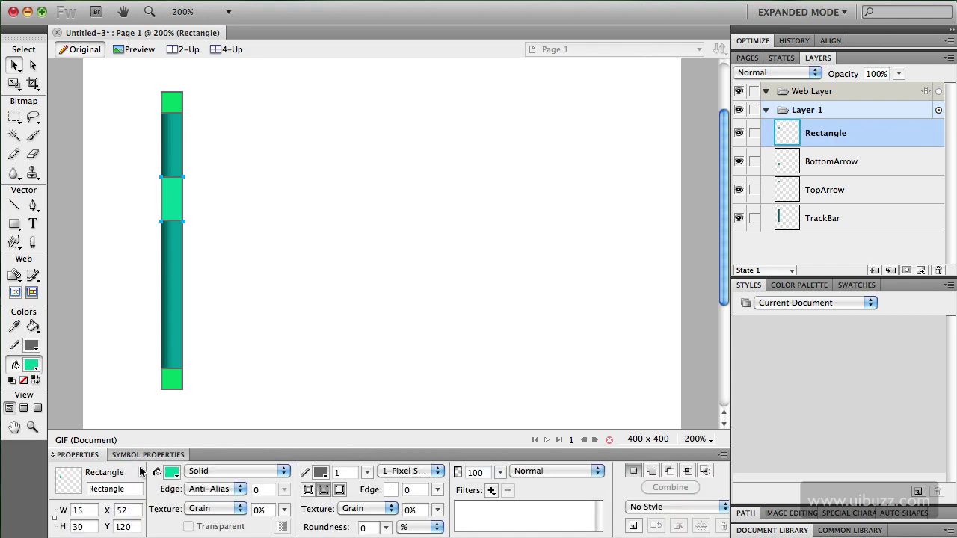
click(142, 456)
click(74, 429)
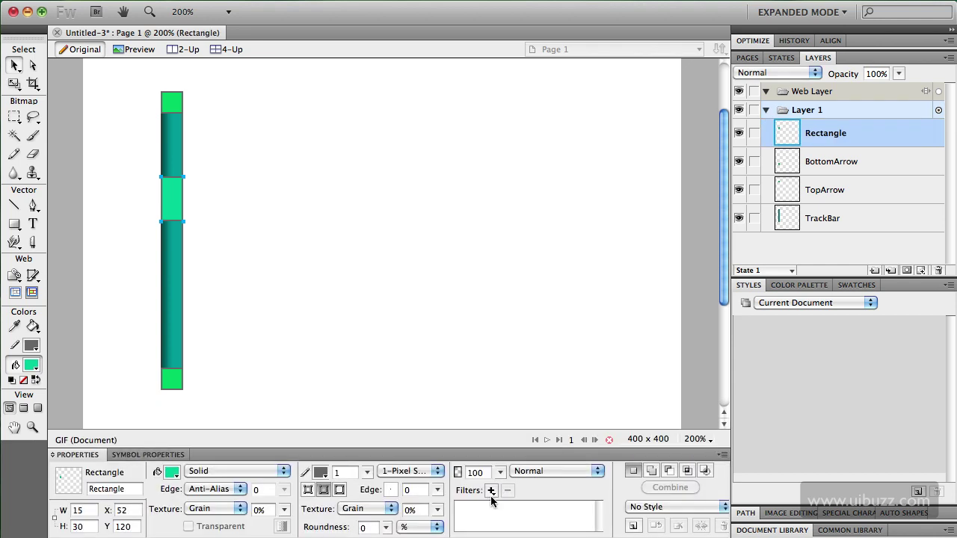
click(491, 490)
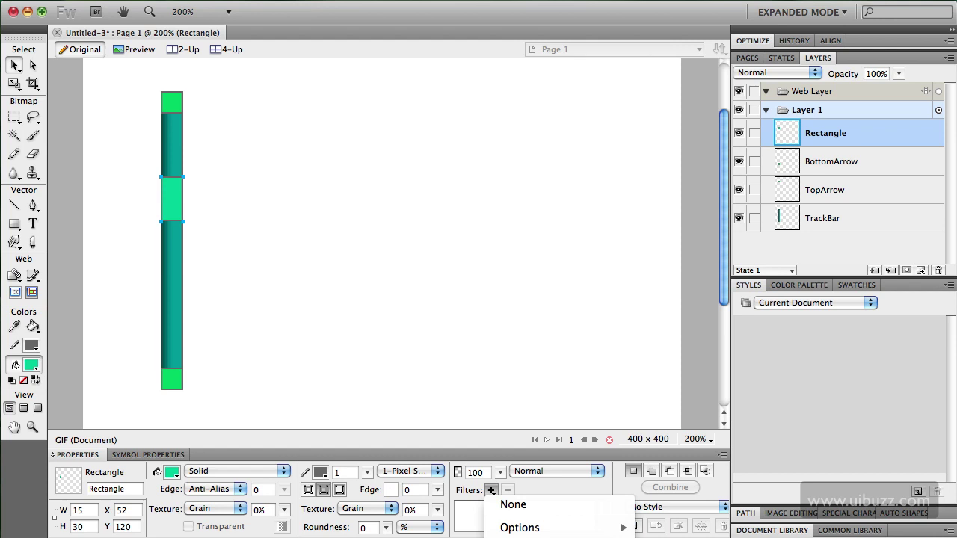
click(639, 498)
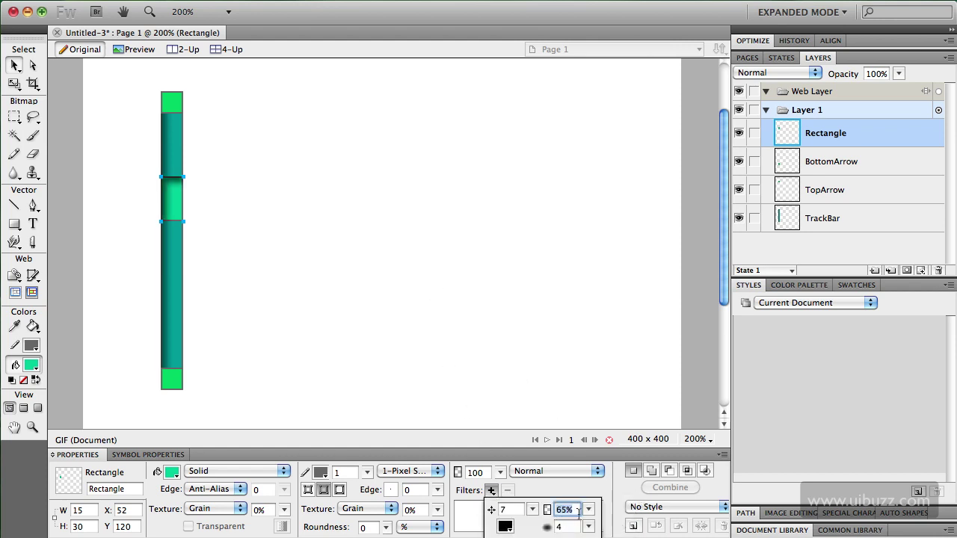
drag(587, 510, 587, 537)
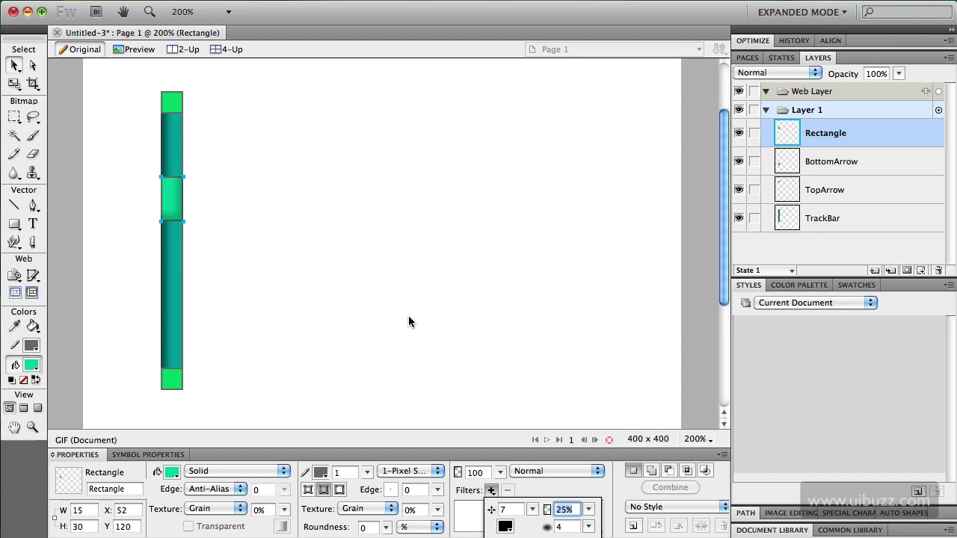
click(123, 146)
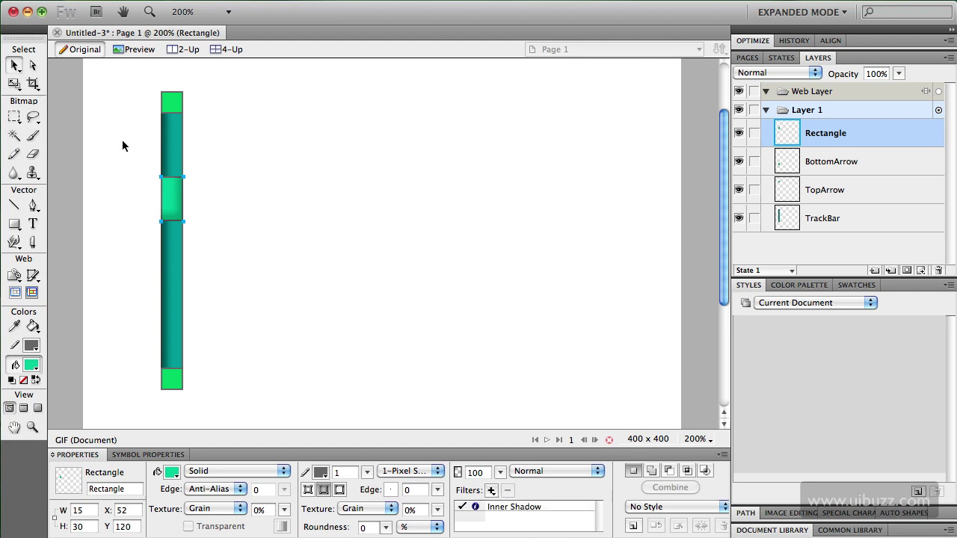
click(157, 155)
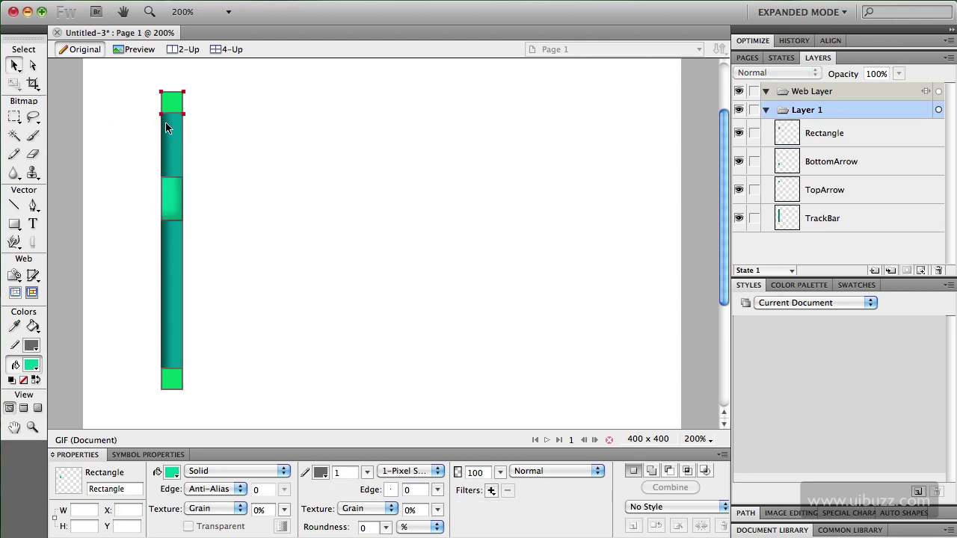
click(88, 317)
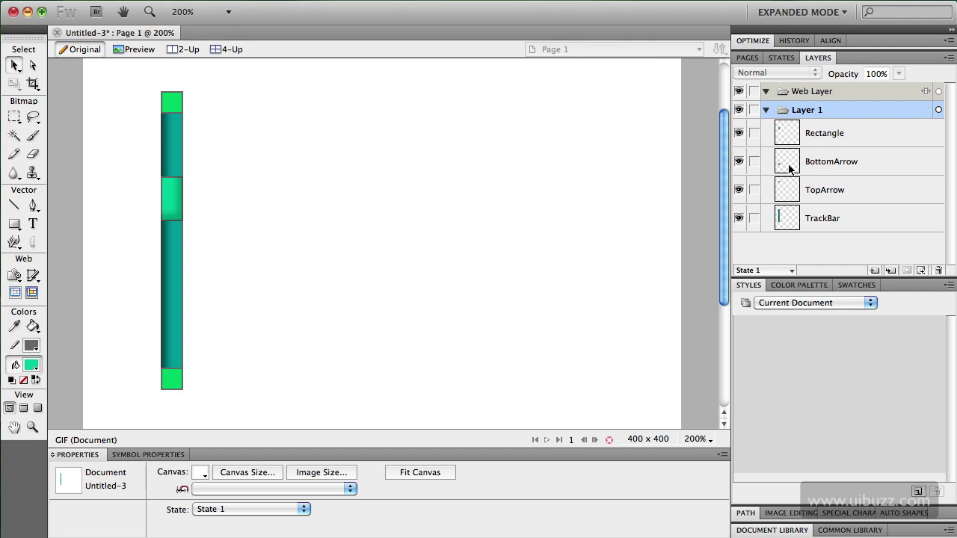
drag(163, 103, 161, 388)
Draw a 3-sided polygon triangle, fill it #333333 and place it in the top green square
click(14, 223)
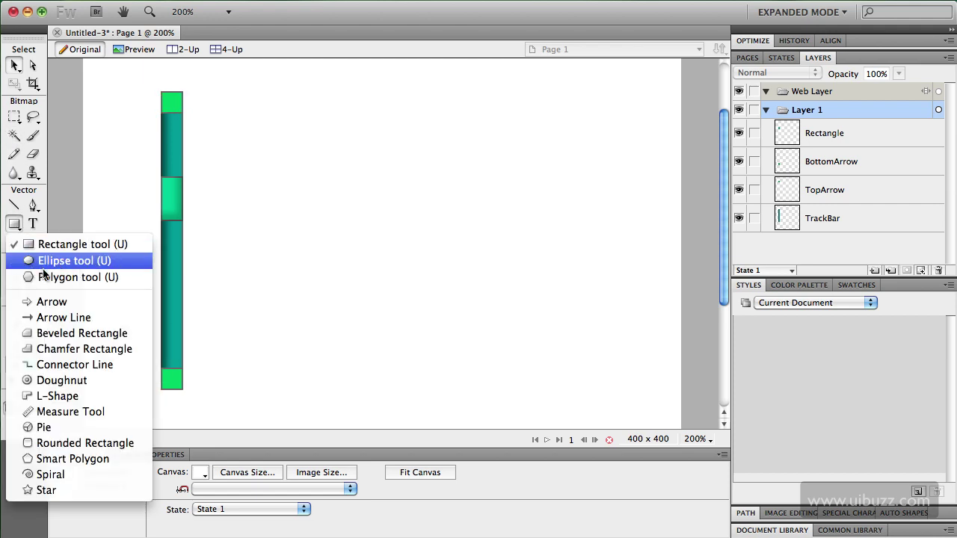
click(41, 276)
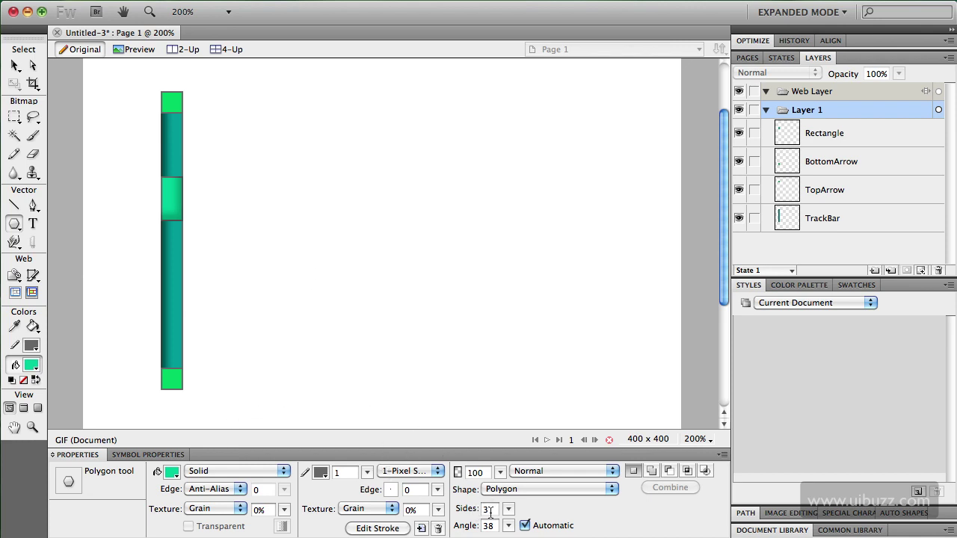
mouse_move(171, 102)
mouse_down()
mouse_move(171, 92)
mouse_move(202, 102)
mouse_up()
click(14, 66)
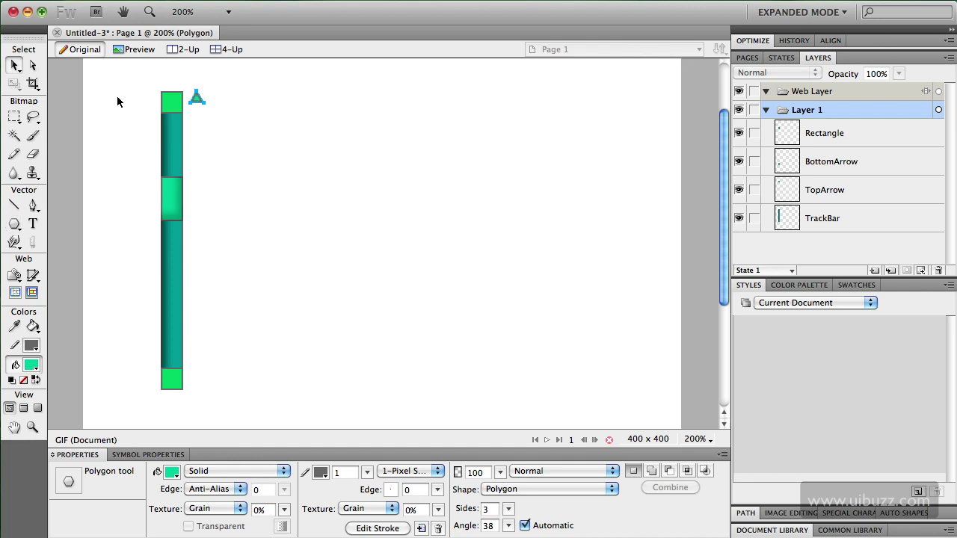
click(31, 365)
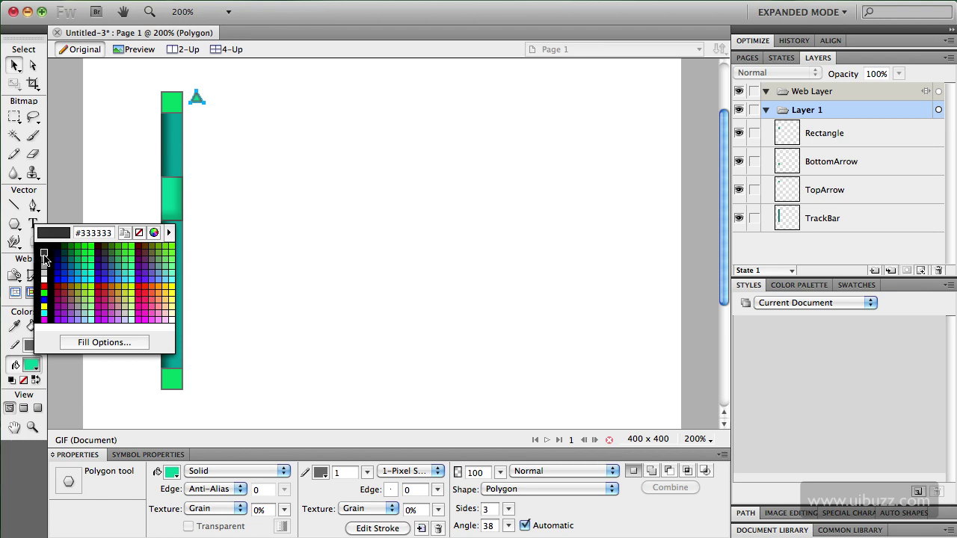
click(44, 255)
drag(197, 101, 173, 102)
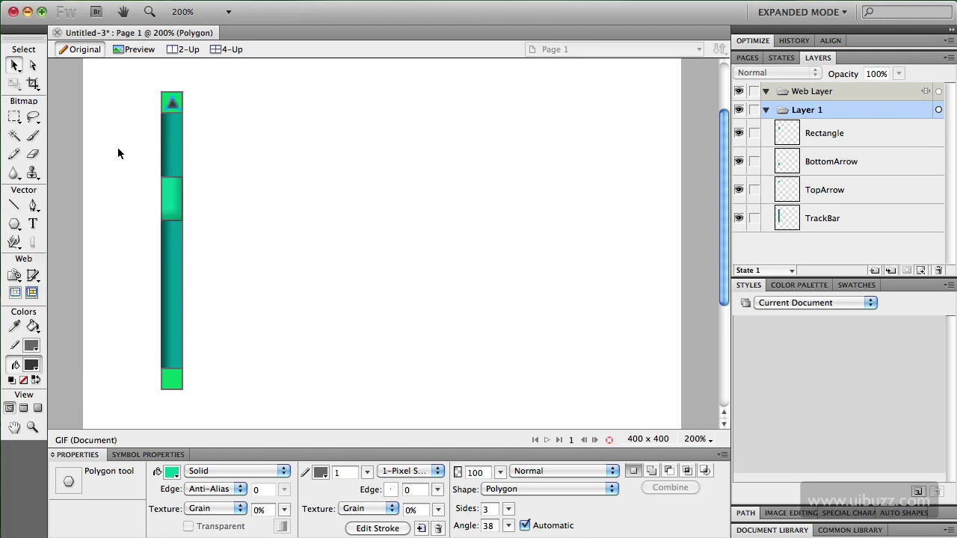
key(super+d)
Copy the triangle, rotate it 180° to point down, and place it in the bottom square
click(170, 106)
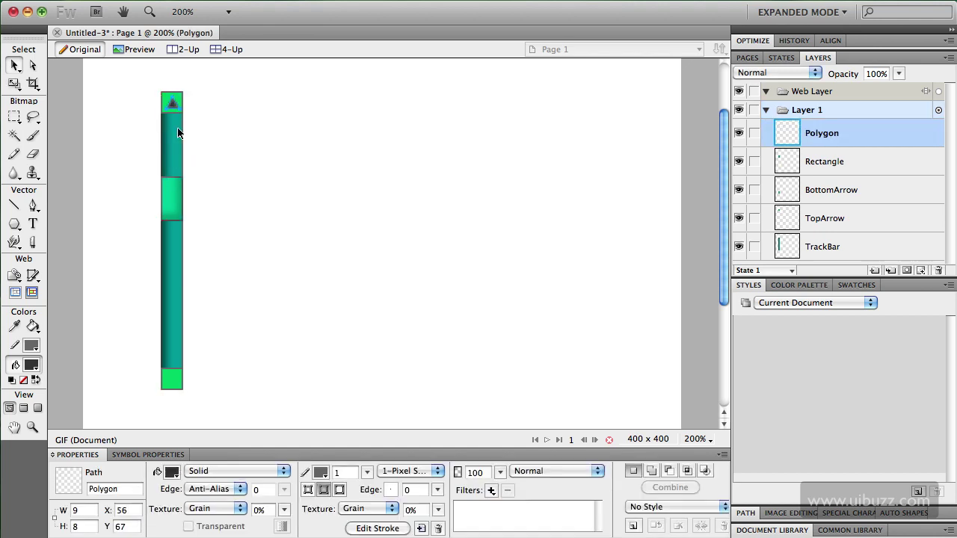
drag(173, 108, 244, 288)
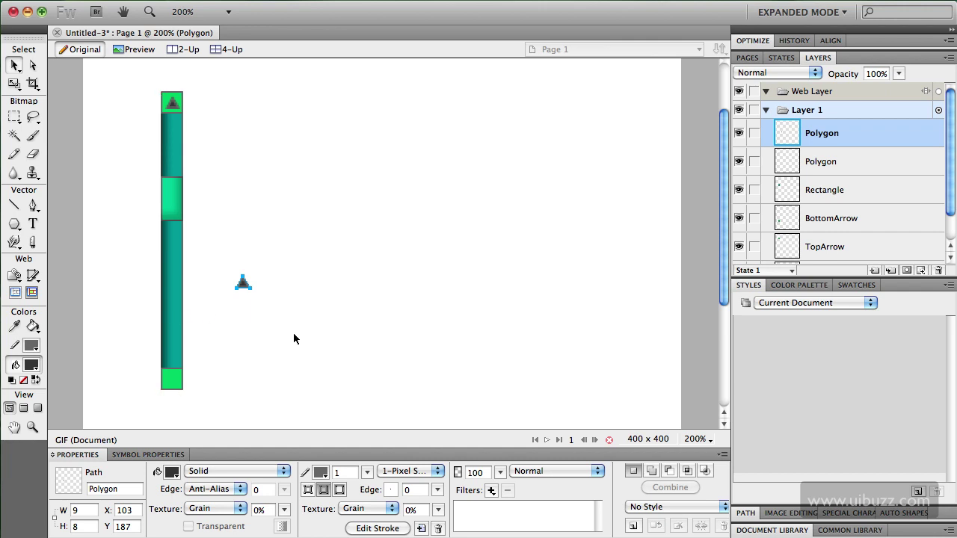
key(q)
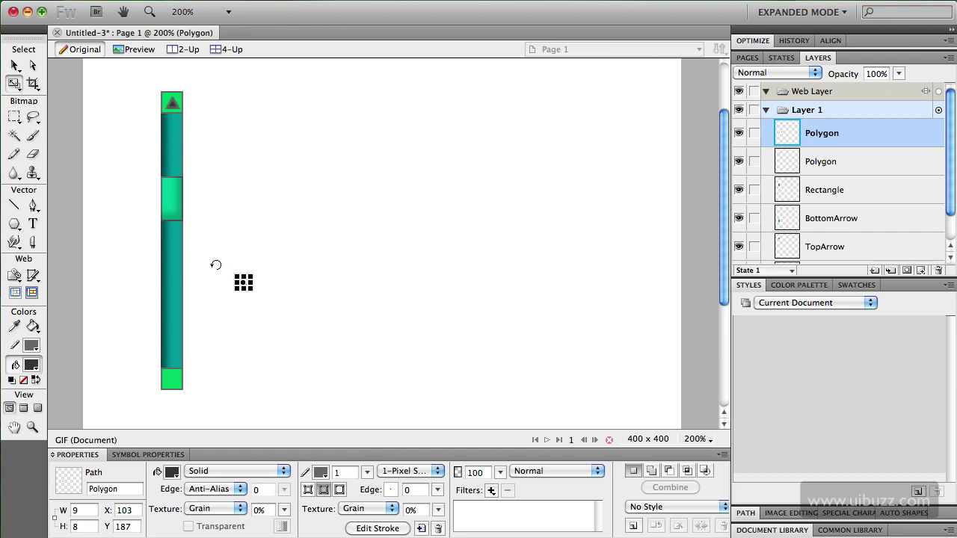
drag(216, 264, 266, 298)
click(15, 65)
drag(237, 285, 171, 384)
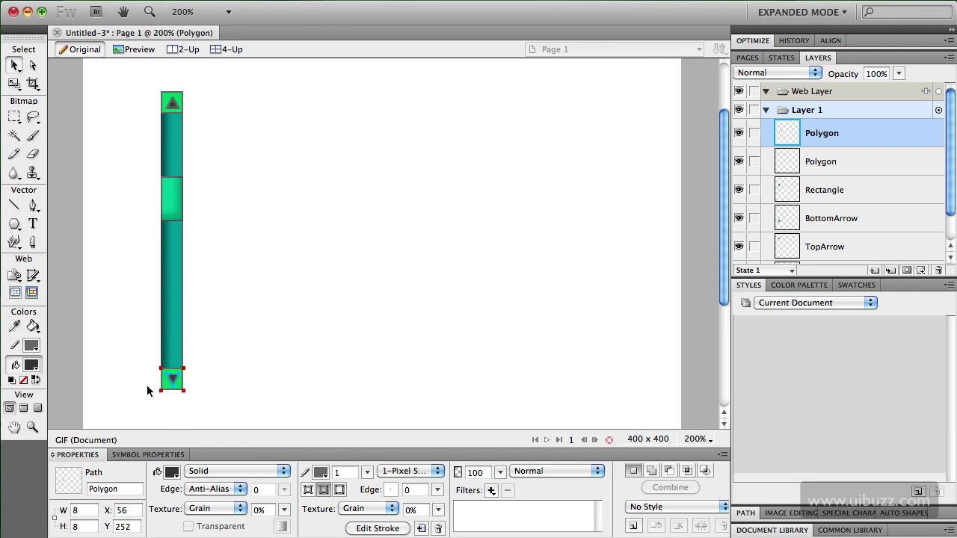
key(Left)
Group the bottom green square with its triangle and name the group BottomArrow
click(70, 363)
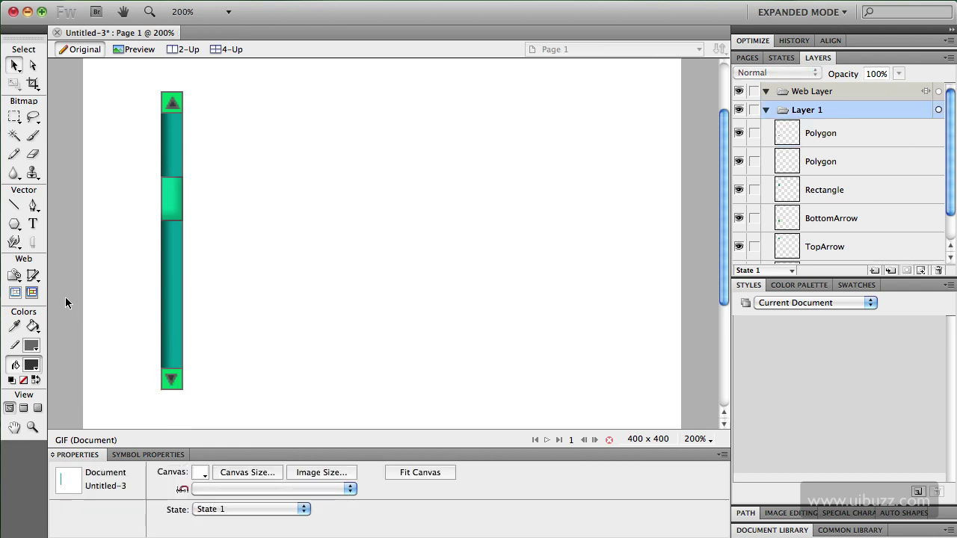
click(951, 231)
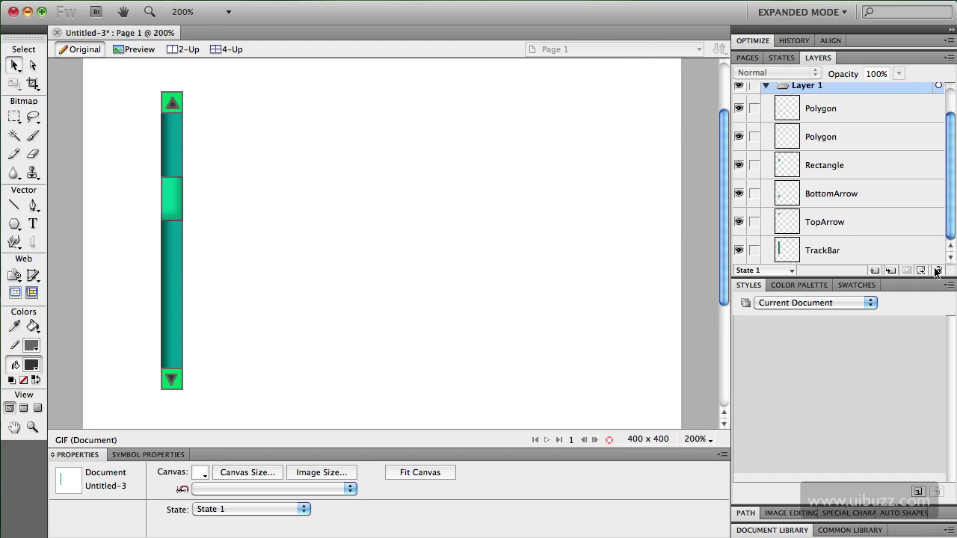
drag(916, 278, 924, 330)
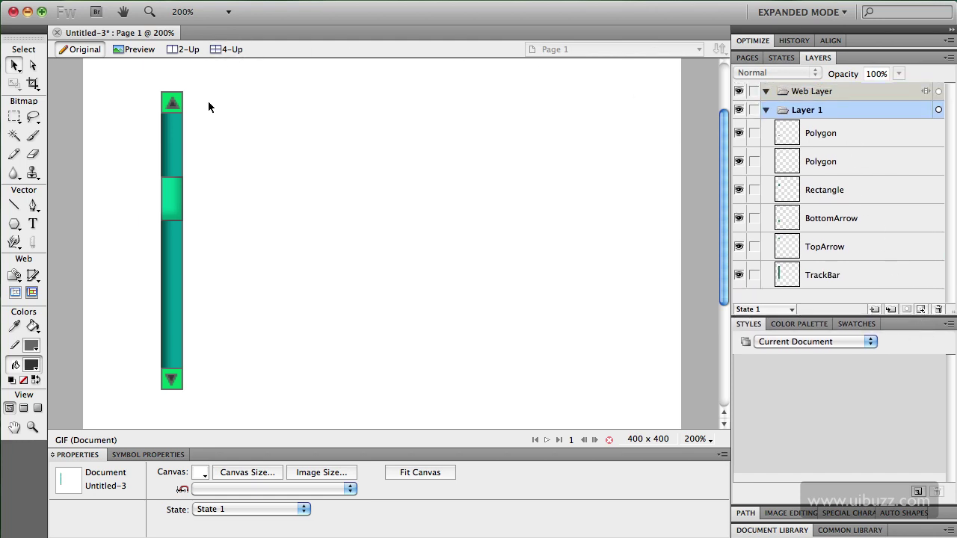
drag(146, 366, 192, 398)
shift+click(169, 266)
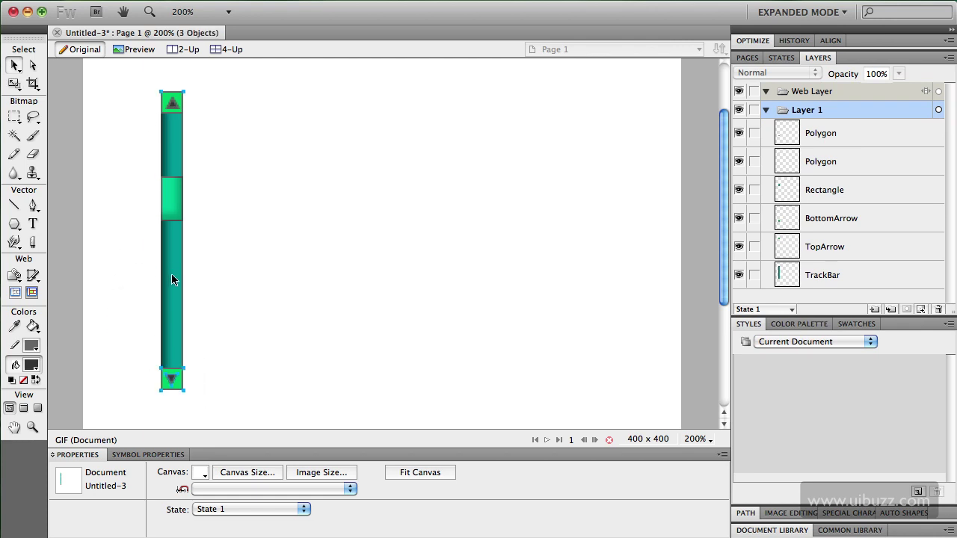
shift+click(163, 382)
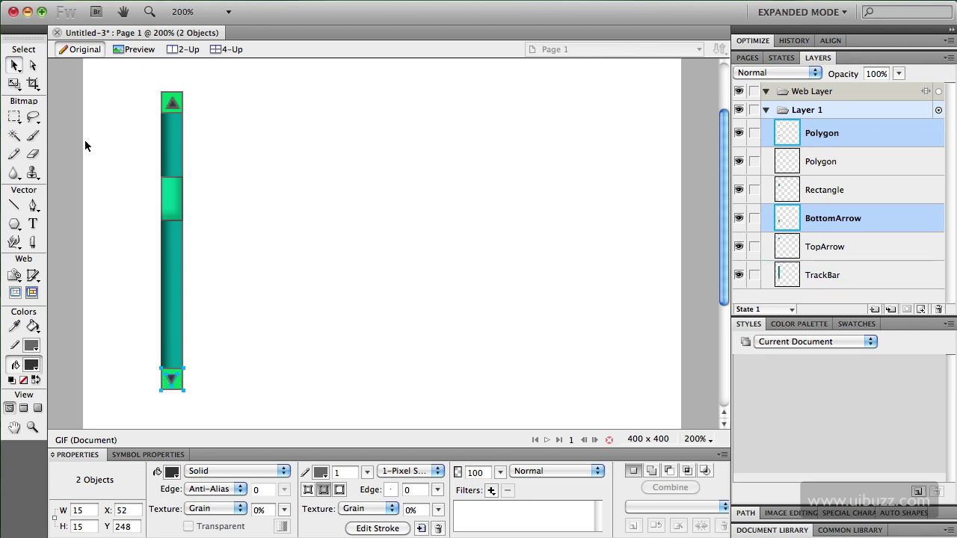
key(super+g)
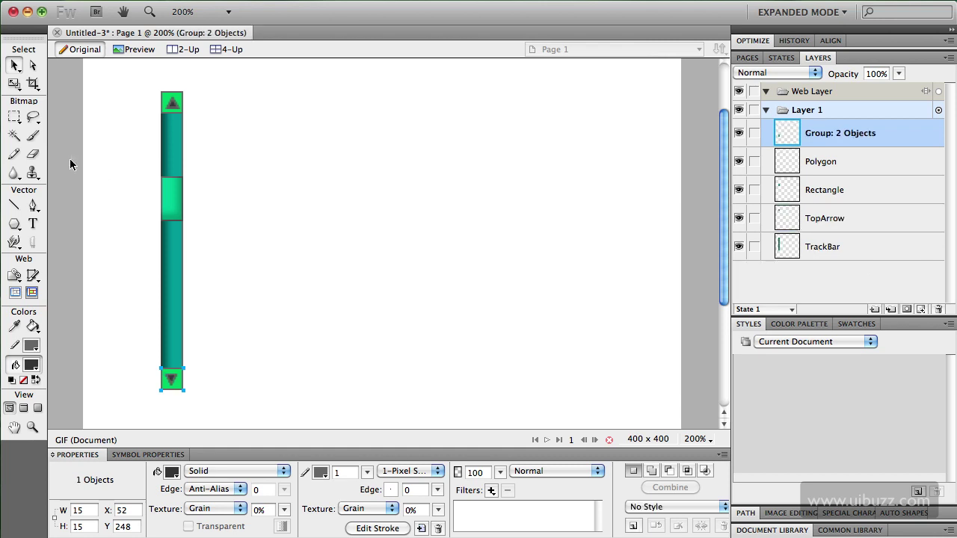
click(836, 136)
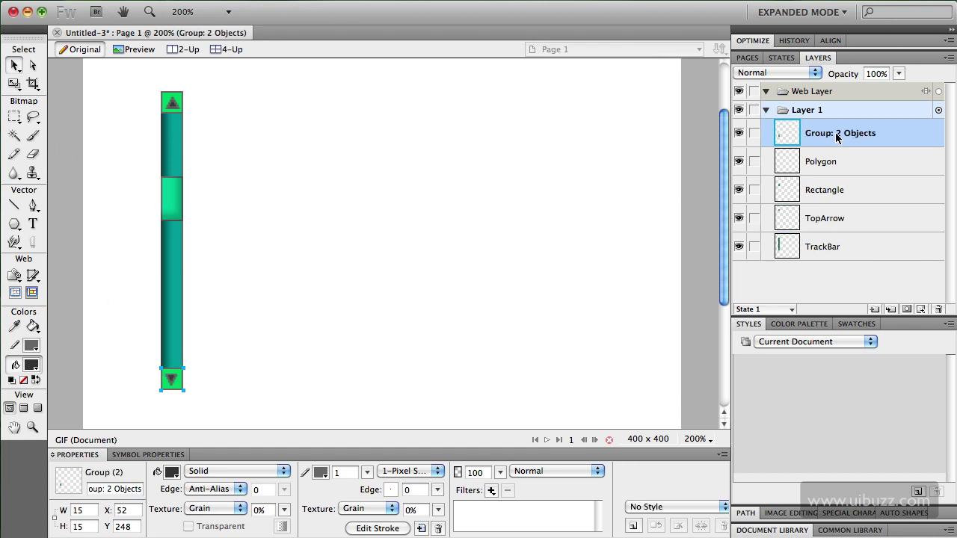
double_click(836, 136)
text(B)
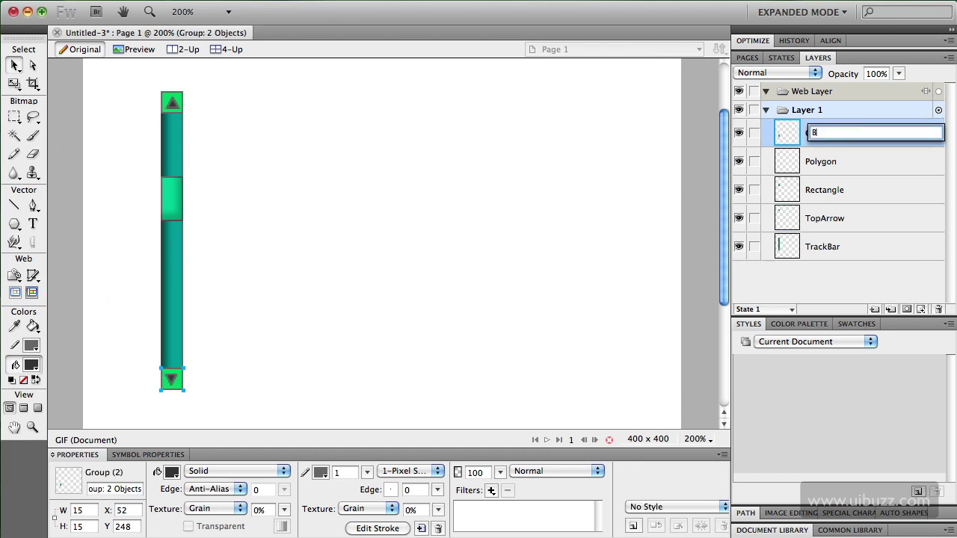
text(ottomArrow)
key(Return)
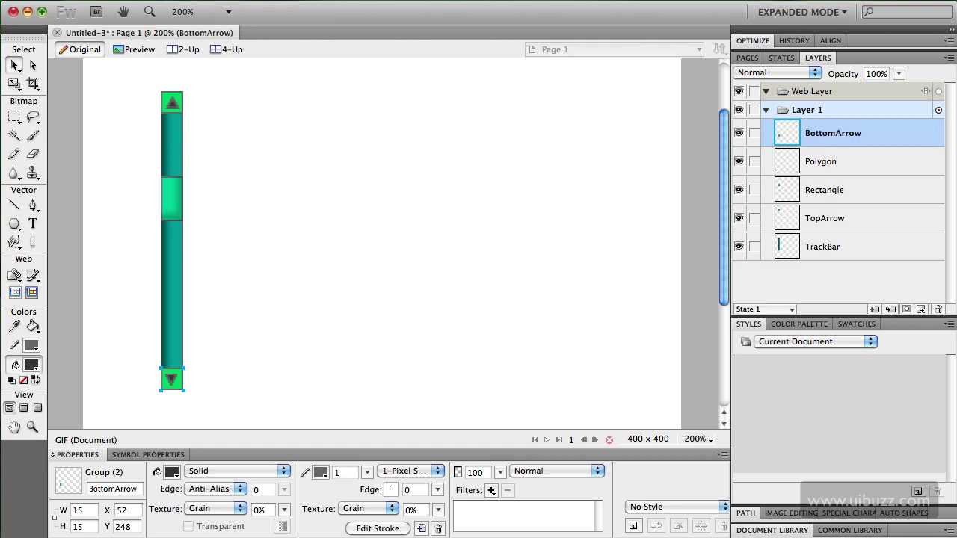
Group the top green square with its triangle and name the group TopArrow
drag(133, 79, 196, 118)
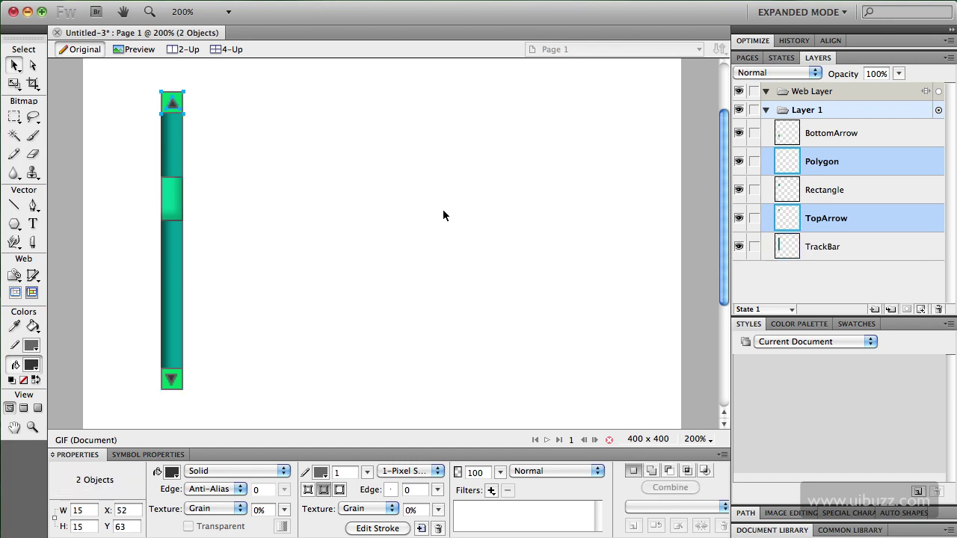
key(ctrl+g)
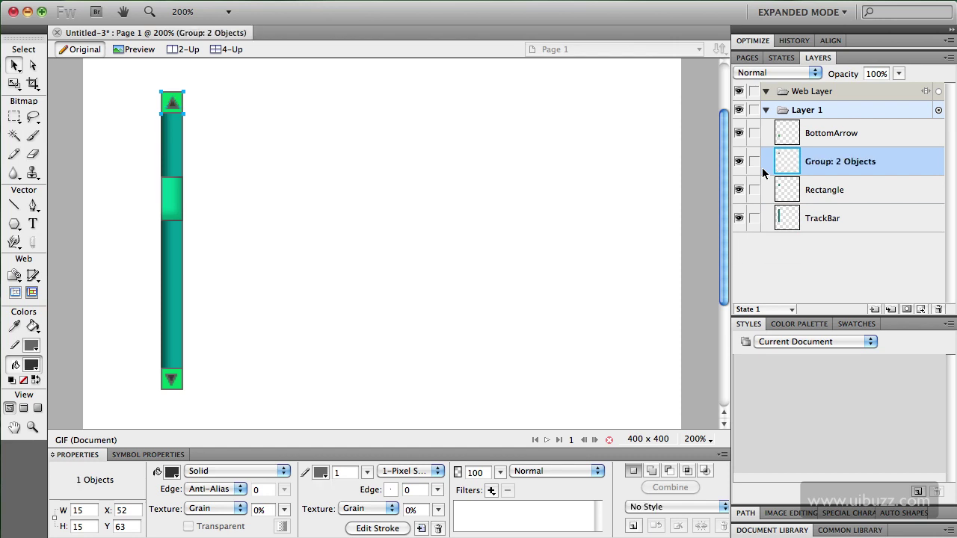
double_click(852, 163)
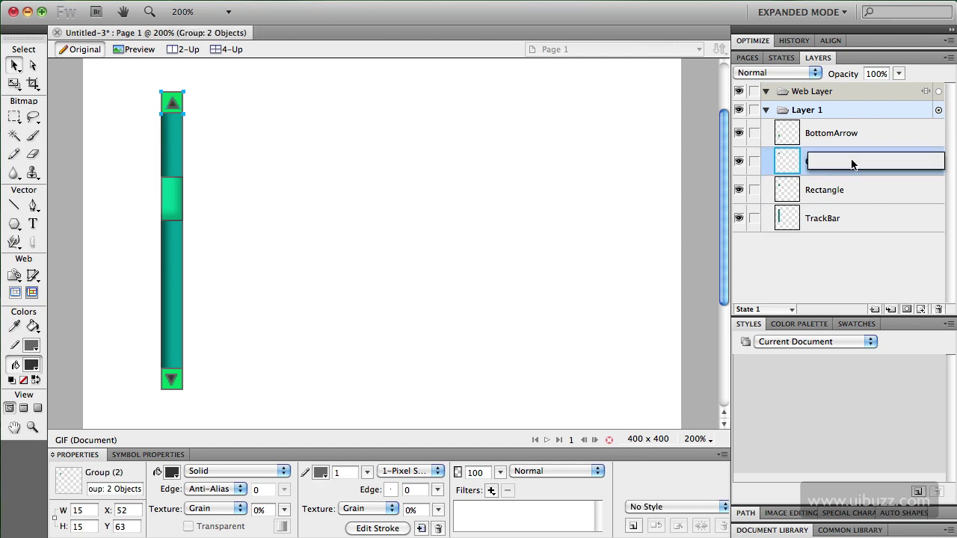
text(TopArrow)
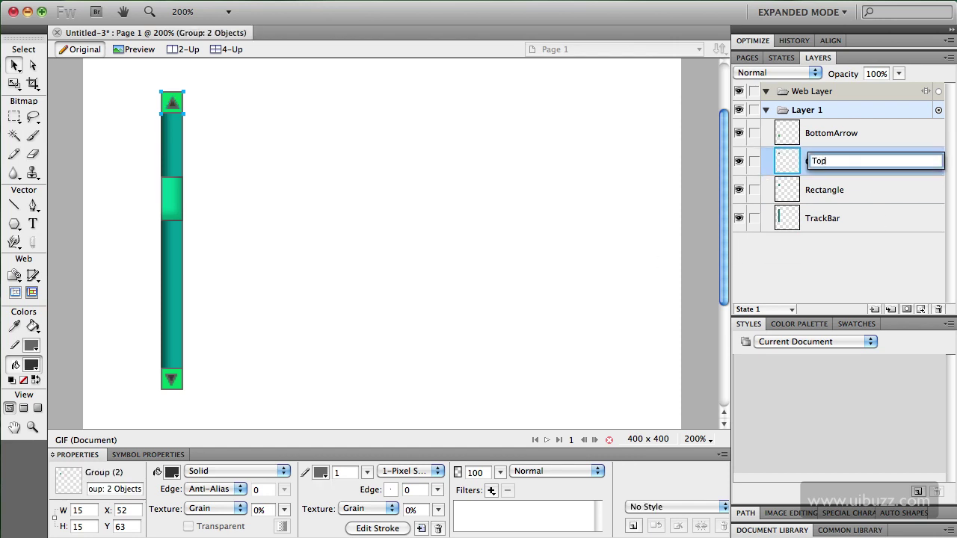
key(Return)
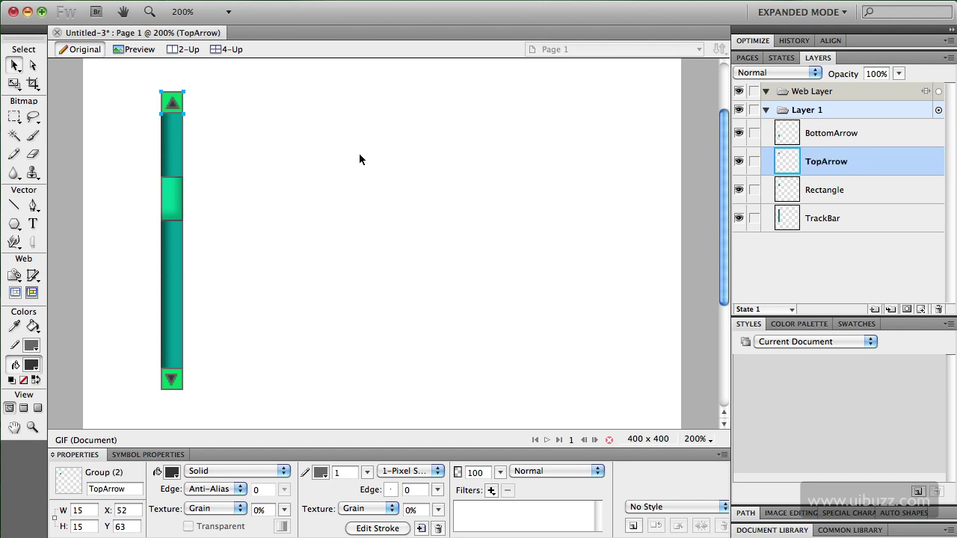
Select the TrackBar and nudge it 10 px right, from X 52 to 62
click(233, 180)
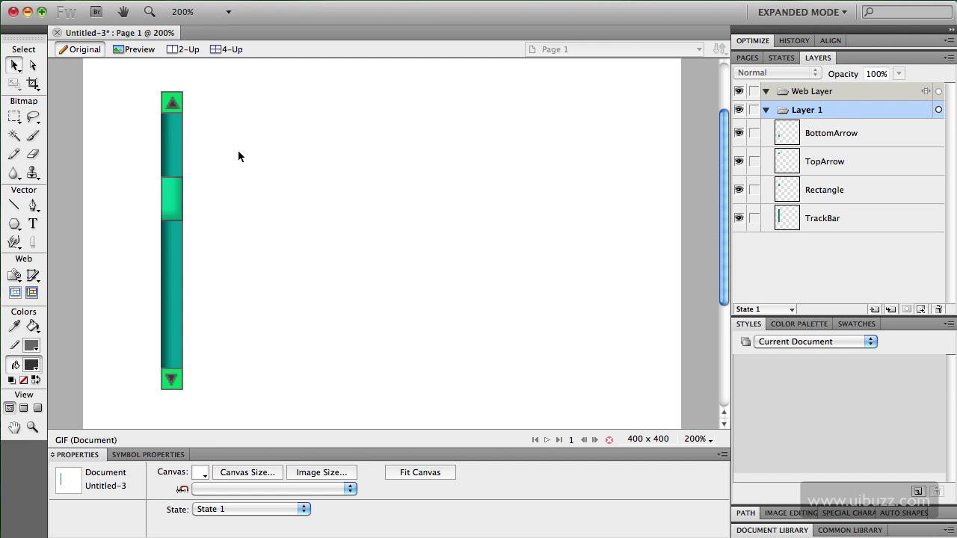
click(171, 143)
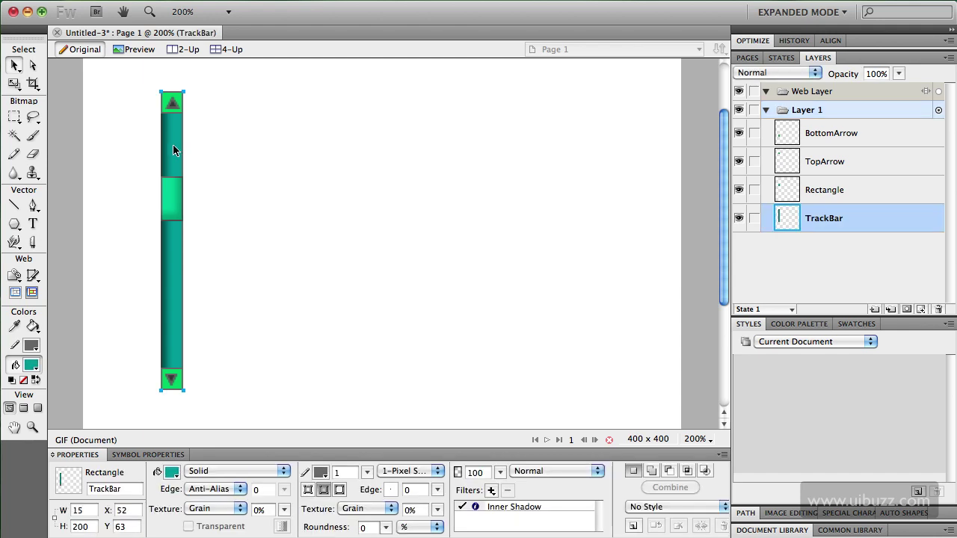
key(shift+Right)
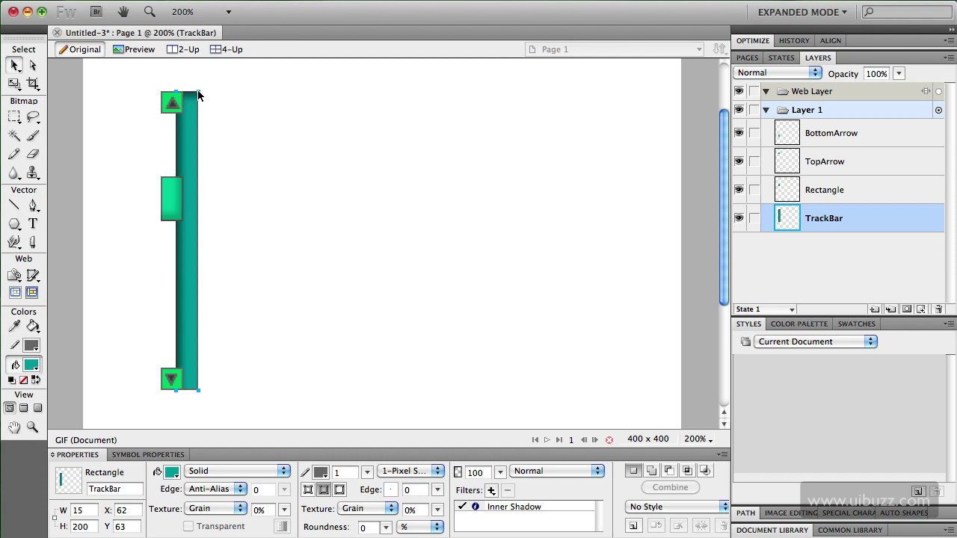
Shorten the TrackBar to 15 × 170 between the arrow caps and realign it at X 52, Y 78
drag(198, 92, 200, 113)
drag(197, 389, 199, 367)
key(shift+Left)
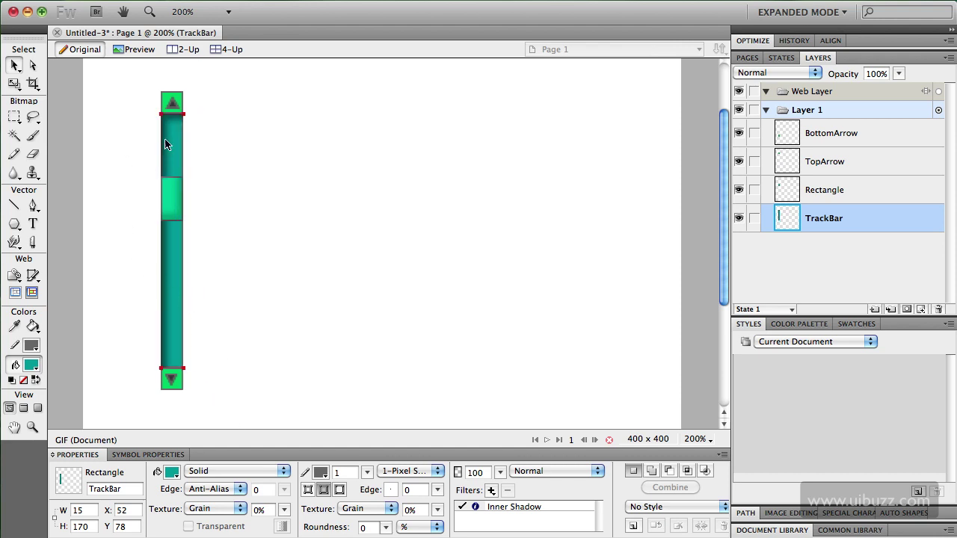
key(shift+Right)
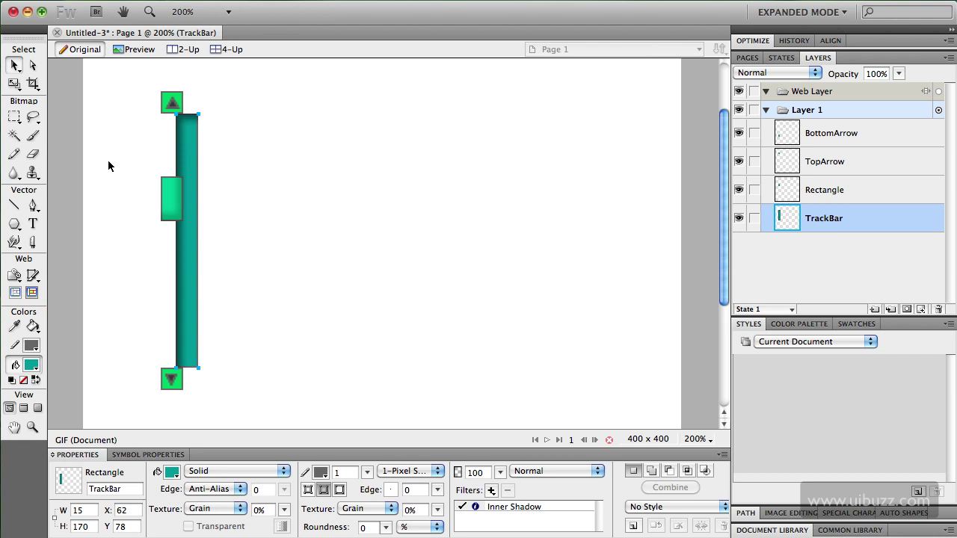
key(Left)
key(Left)
key(Left)
key(Left)
key(Left)
key(Left)
key(Left)
key(Left)
key(Left)
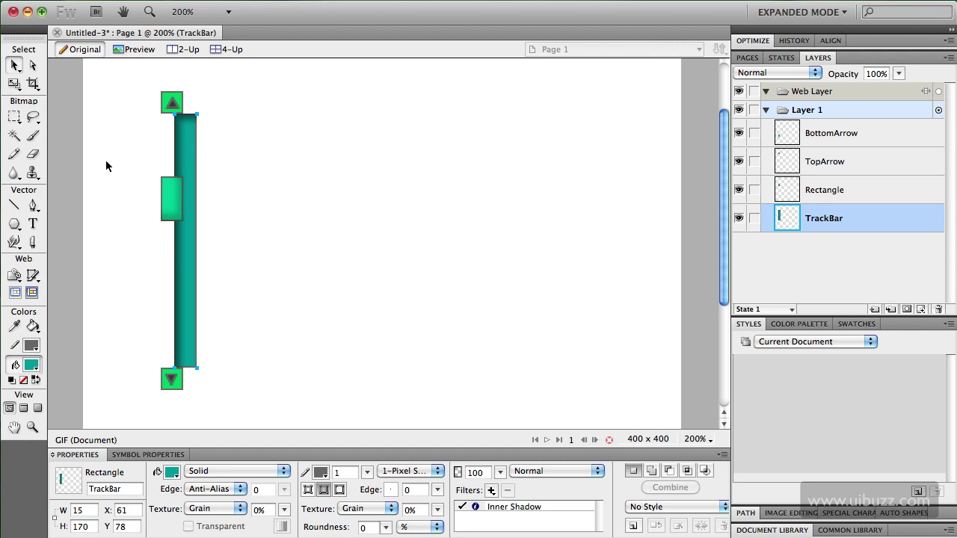
key(Left)
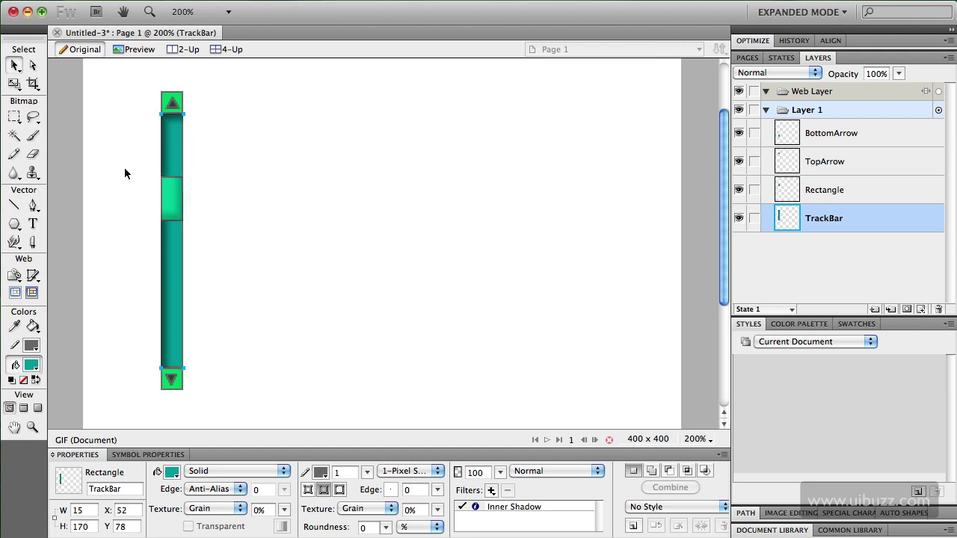
click(125, 204)
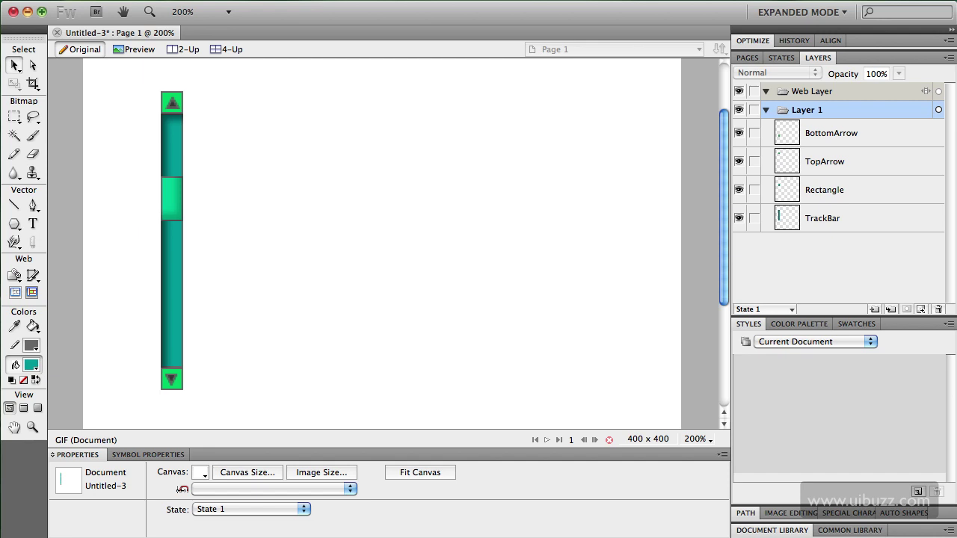
Export the design to the Desktop using FXG and Images as MyScrollBarDesign.fxg
key(super+shift+r)
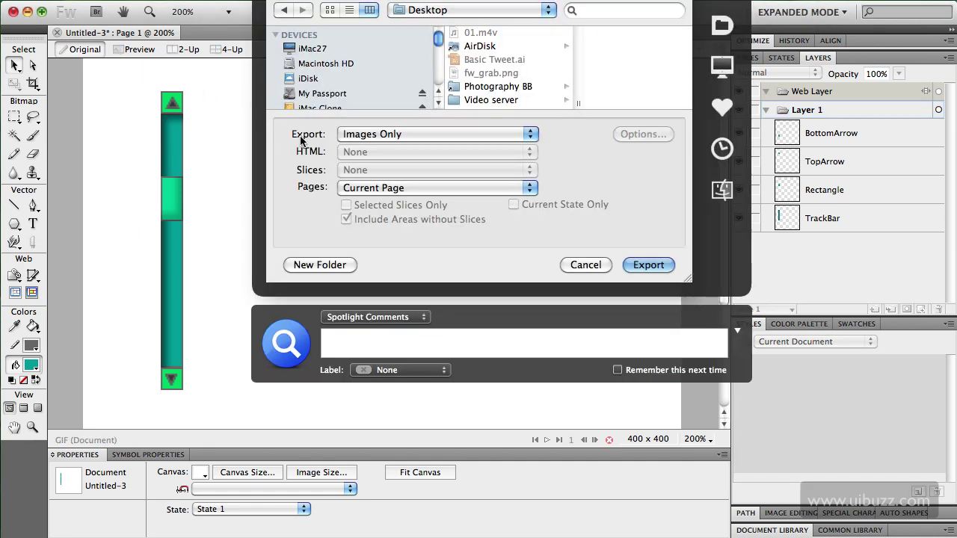
click(349, 133)
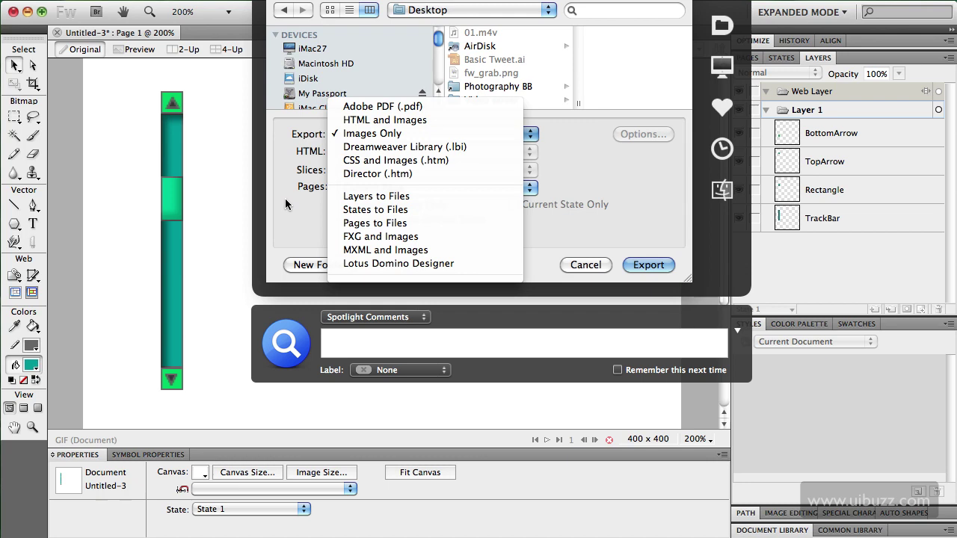
click(356, 43)
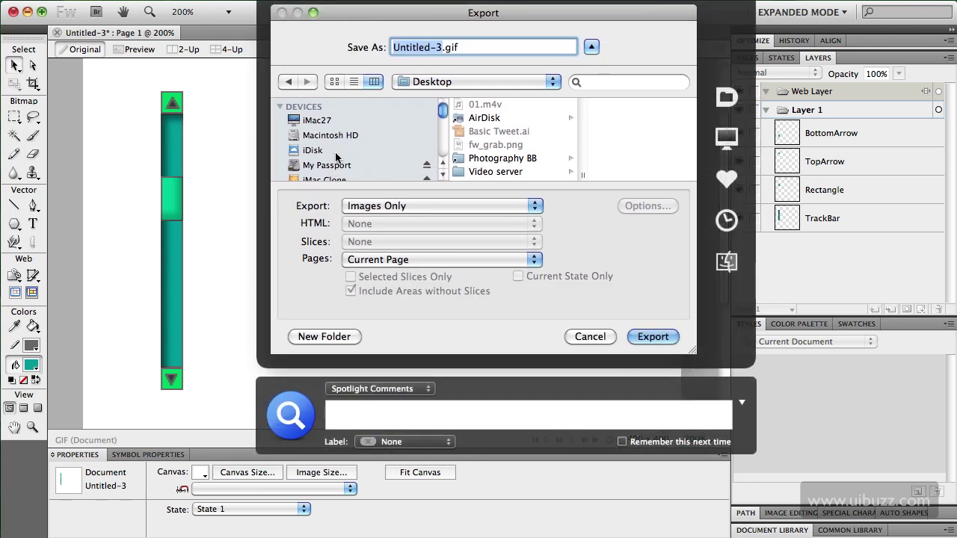
scroll(432, 122, down, 2)
scroll(432, 122, up, 2)
click(366, 205)
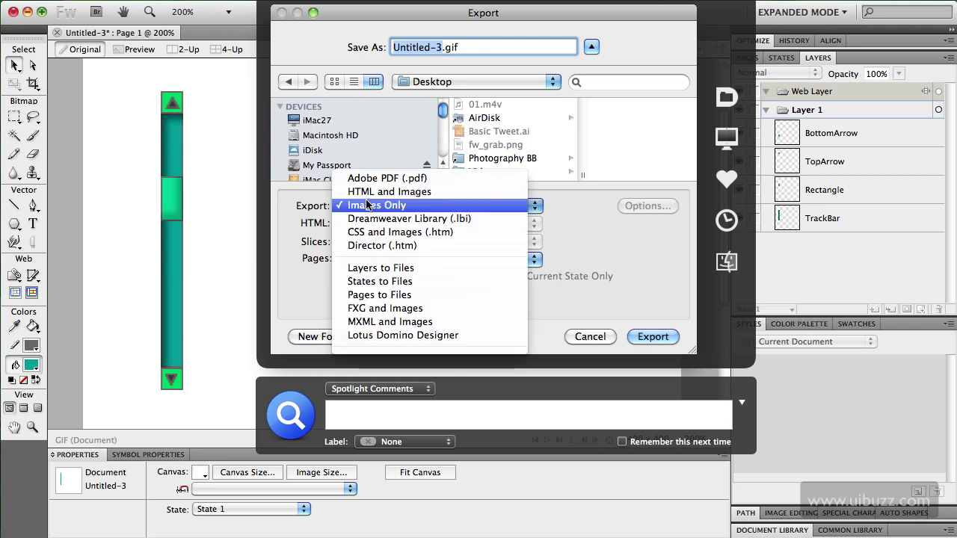
click(414, 311)
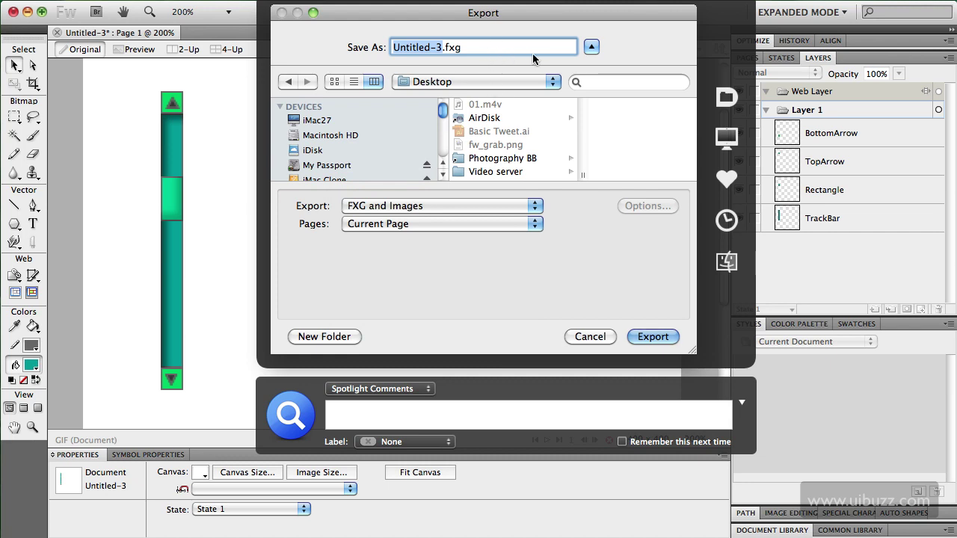
text(MyS)
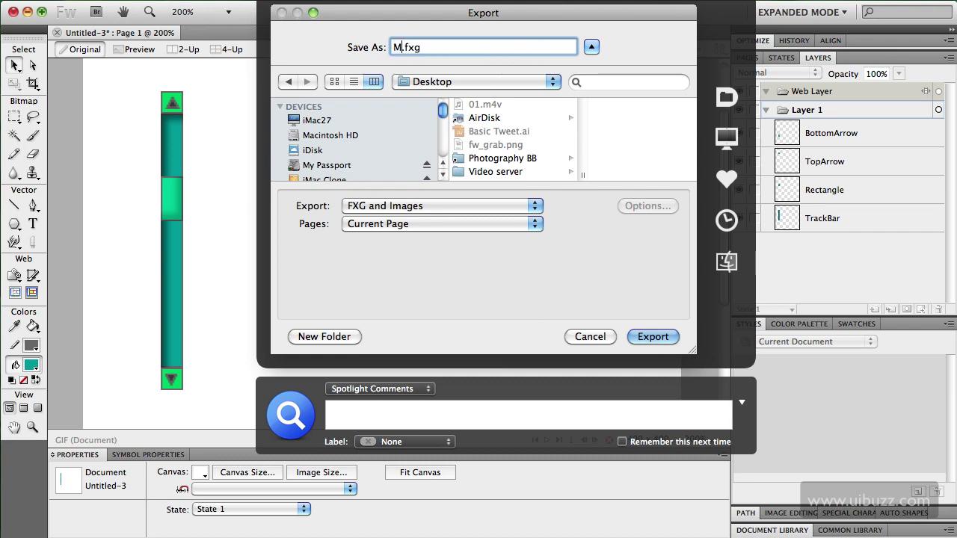
text(crollBarS)
text(kin)
key(BackSpace)
key(BackSpace)
key(BackSpace)
key(BackSpace)
text(Design)
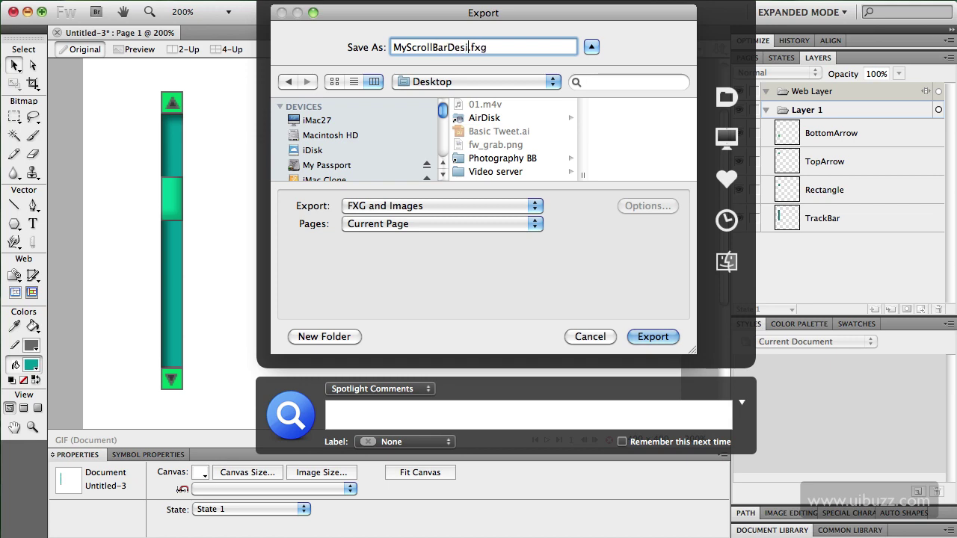
click(647, 339)
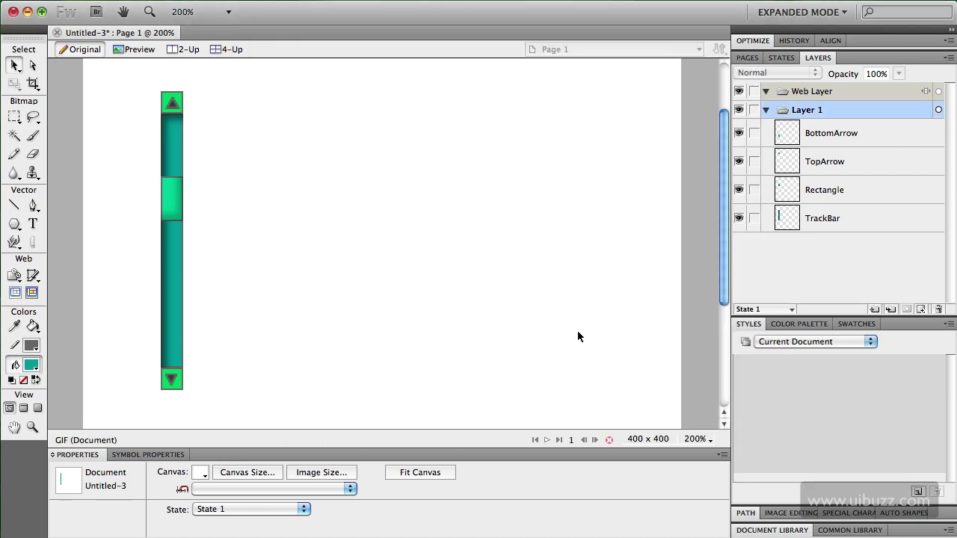